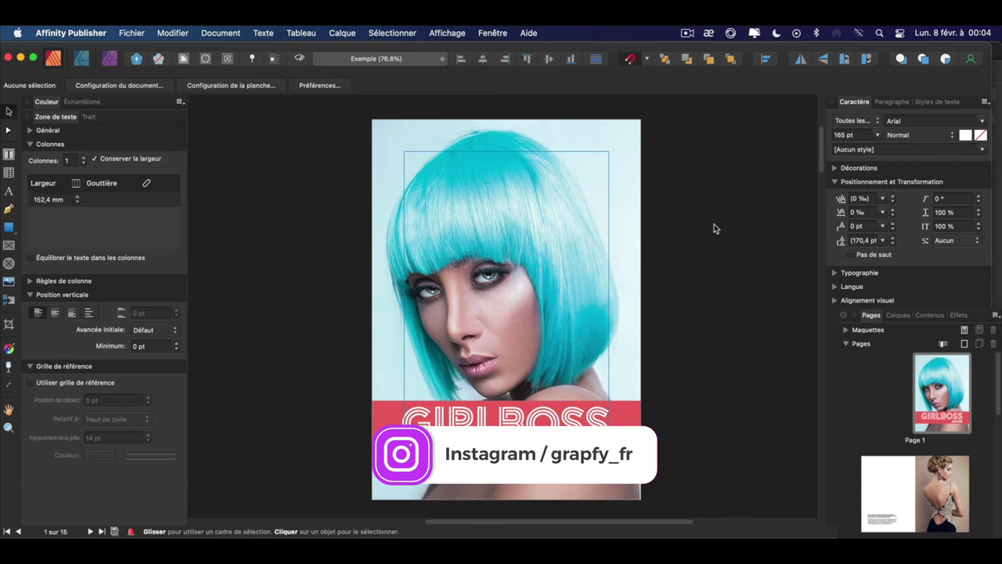
Step: Show the Couleur panel with its RGB sliders in the left studio via Affichage > Studio
{"action": "left_click", "coordinate": [447, 33]}
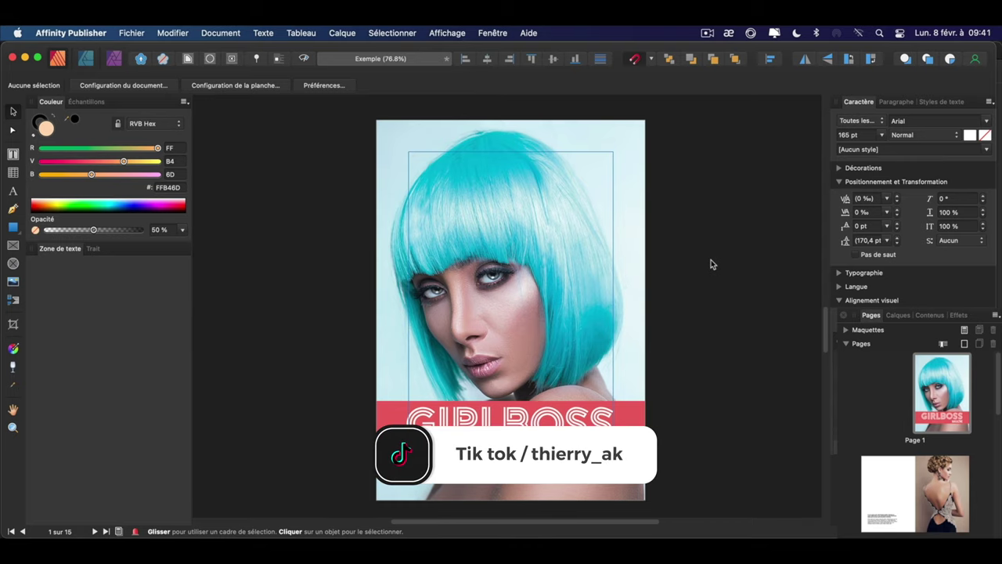
Step: Scroll down through the magazine to the pink pages 8–9 spread
{"action": "key", "text": "space"}
{"action": "scroll", "coordinate": [707, 433], "scroll_direction": "down", "scroll_amount": 4}
{"action": "scroll", "coordinate": [711, 324], "scroll_direction": "down", "scroll_amount": 5}
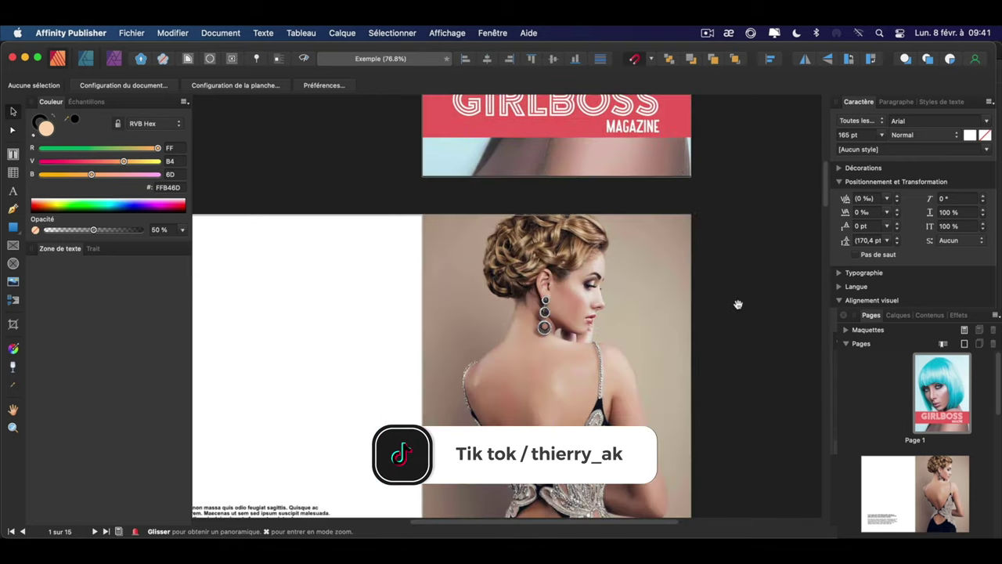
{"action": "scroll", "coordinate": [738, 305], "scroll_direction": "down", "scroll_amount": 3}
{"action": "scroll", "coordinate": [758, 337], "scroll_direction": "down", "scroll_amount": 1}
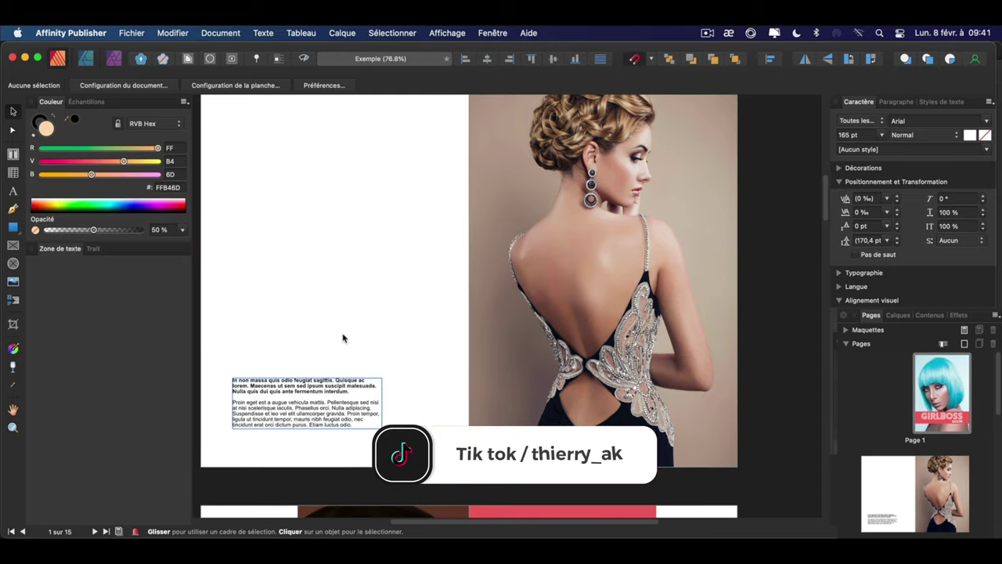
{"action": "scroll", "coordinate": [761, 163], "scroll_direction": "up", "scroll_amount": 1}
{"action": "key", "text": "ctrl+a"}
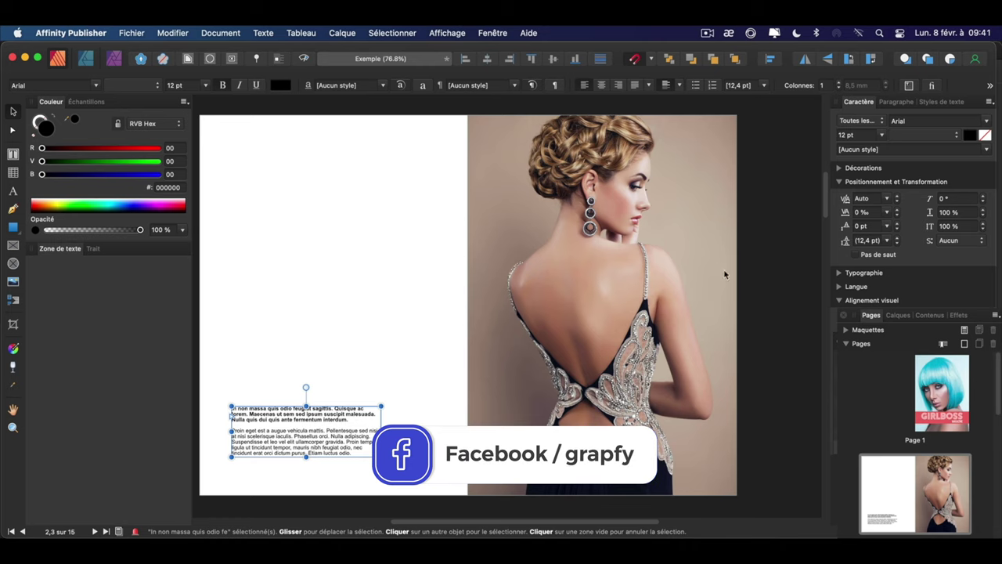
{"action": "scroll", "coordinate": [785, 341], "scroll_direction": "down", "scroll_amount": 10}
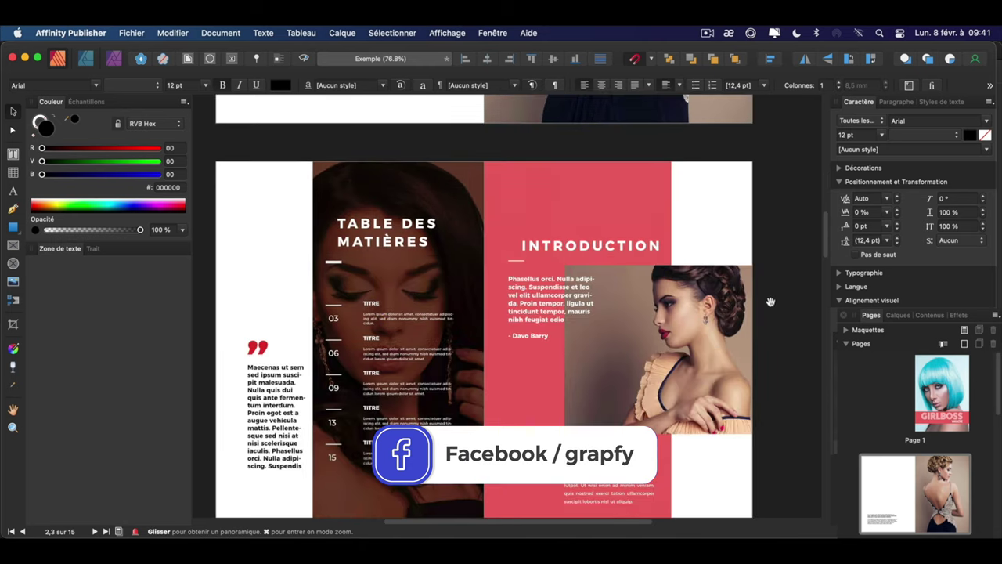
{"action": "scroll", "coordinate": [759, 308], "scroll_direction": "down", "scroll_amount": 4}
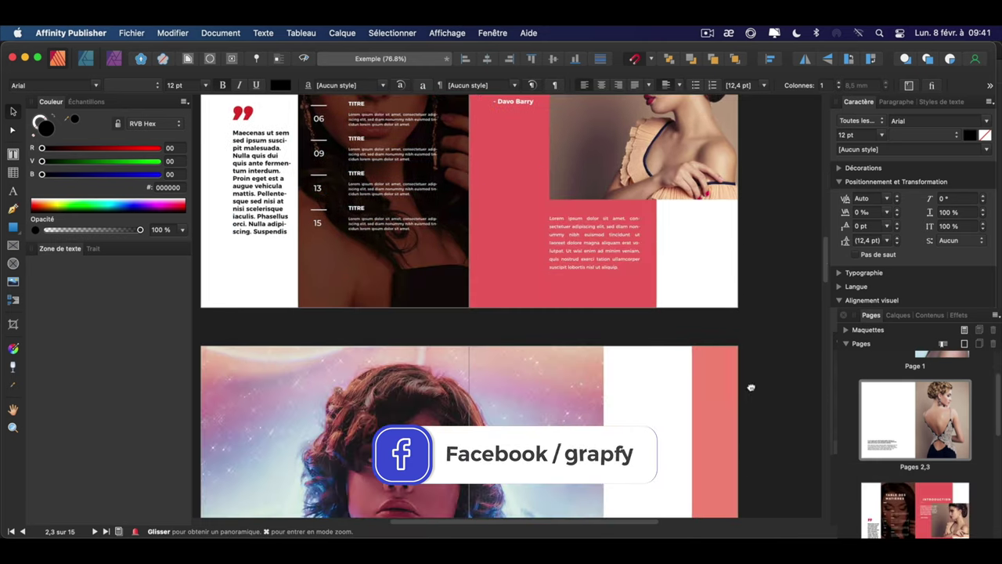
{"action": "scroll", "coordinate": [758, 308], "scroll_direction": "down", "scroll_amount": 4}
{"action": "scroll", "coordinate": [755, 308], "scroll_direction": "down", "scroll_amount": 2}
{"action": "scroll", "coordinate": [590, 251], "scroll_direction": "up", "scroll_amount": 1}
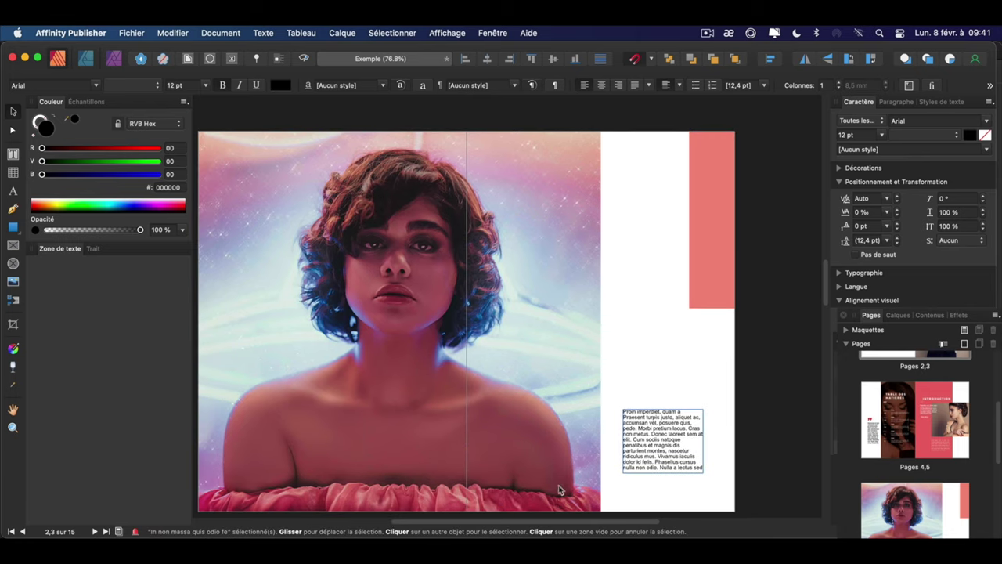
{"action": "scroll", "coordinate": [740, 274], "scroll_direction": "down", "scroll_amount": 2}
{"action": "scroll", "coordinate": [736, 288], "scroll_direction": "down", "scroll_amount": 5}
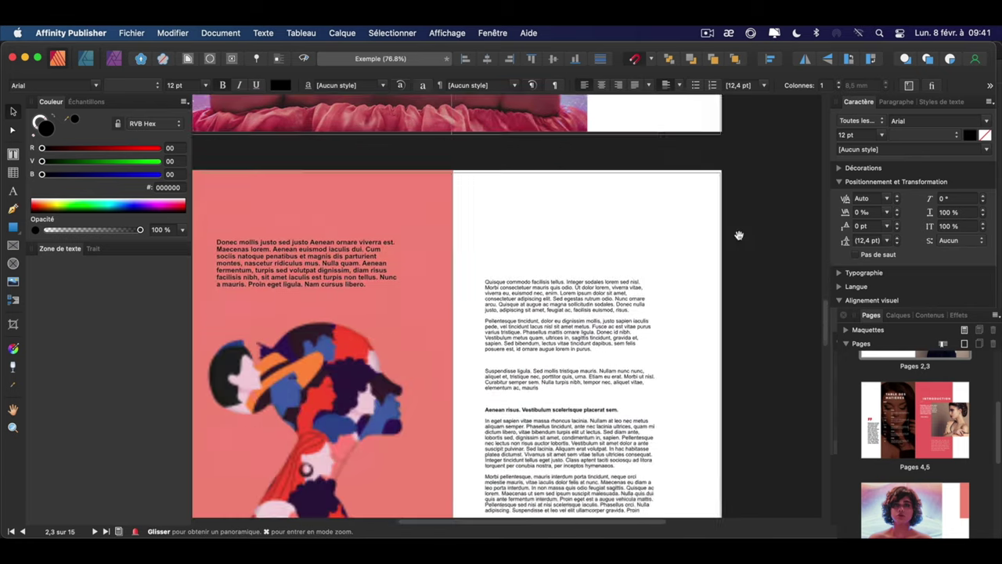
{"action": "scroll", "coordinate": [740, 235], "scroll_direction": "down", "scroll_amount": 3}
{"action": "scroll", "coordinate": [739, 259], "scroll_direction": "up", "scroll_amount": 1}
{"action": "left_click", "coordinate": [637, 250]}
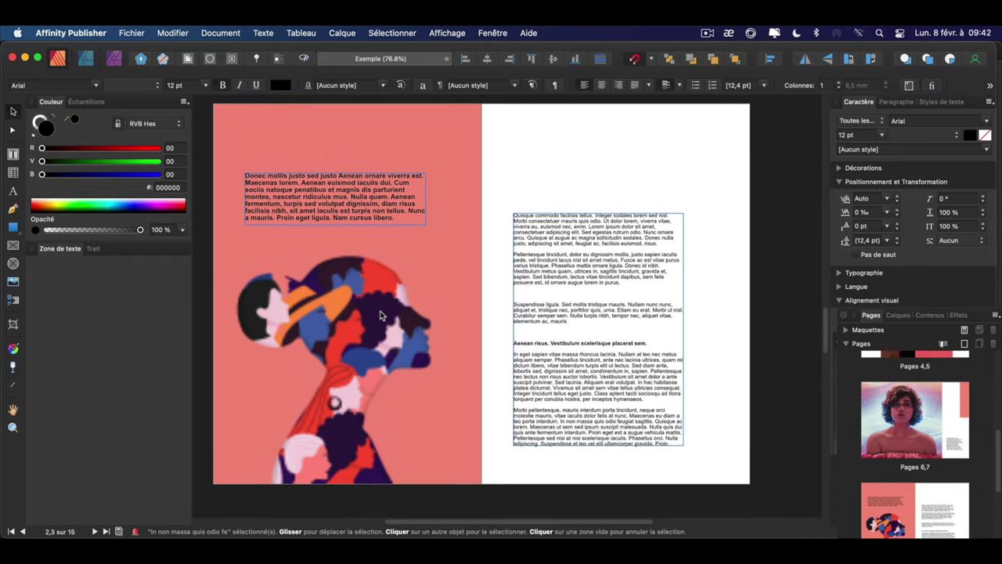
Step: Replace the woman-in-profile illustration with the Persos femmes.png picture
{"action": "scroll", "coordinate": [782, 220], "scroll_direction": "up", "scroll_amount": 1}
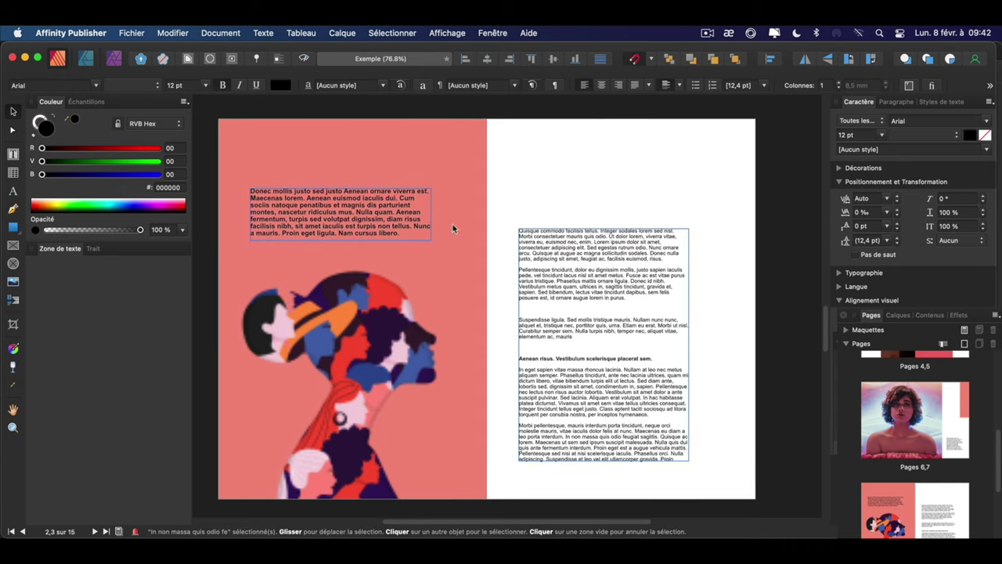
{"action": "left_click", "coordinate": [375, 271]}
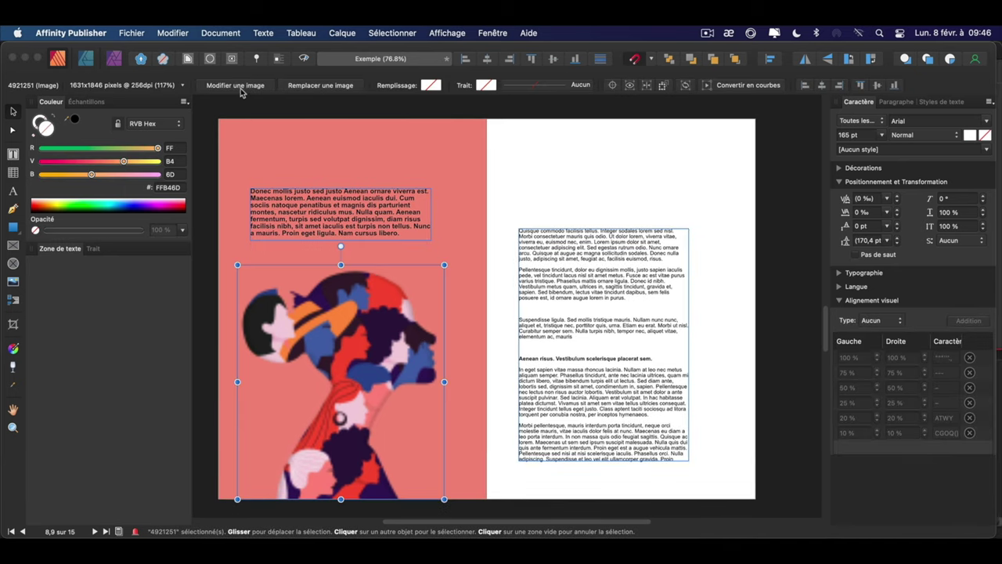
{"action": "left_click", "coordinate": [347, 88]}
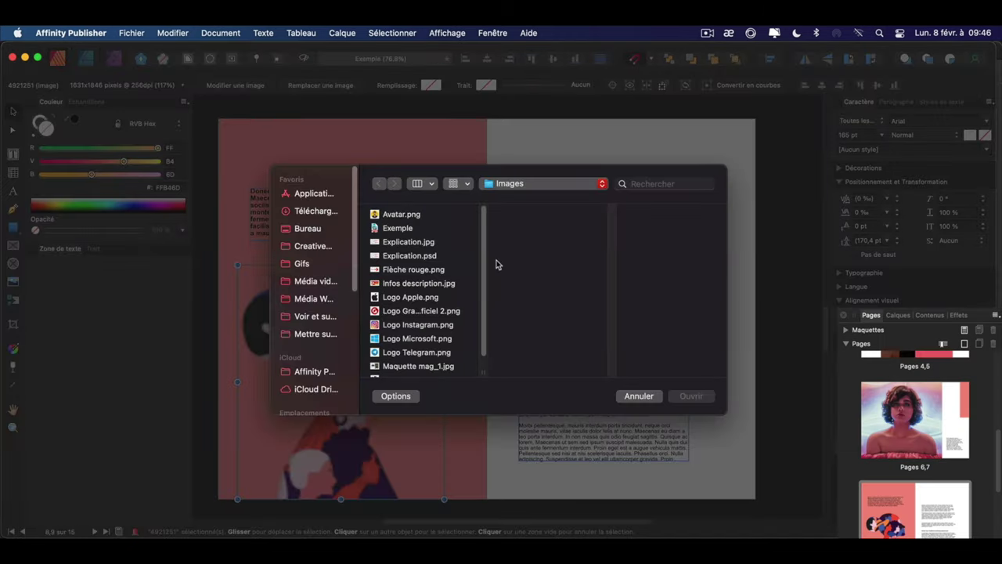
{"action": "scroll", "coordinate": [486, 334], "scroll_direction": "down", "scroll_amount": 1}
{"action": "left_click", "coordinate": [462, 364]}
{"action": "left_click", "coordinate": [692, 395]}
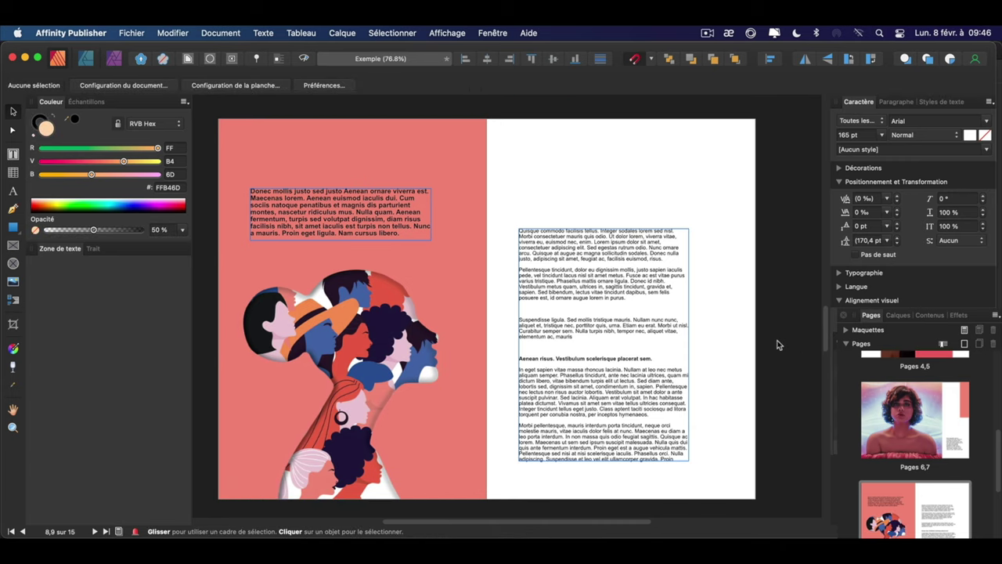
Step: Scroll back up past the other spreads to pages 2–3 with the backless-dress photo
{"action": "scroll", "coordinate": [787, 344], "scroll_direction": "down", "scroll_amount": 3}
{"action": "scroll", "coordinate": [788, 321], "scroll_direction": "down", "scroll_amount": 3}
{"action": "scroll", "coordinate": [791, 282], "scroll_direction": "down", "scroll_amount": 4}
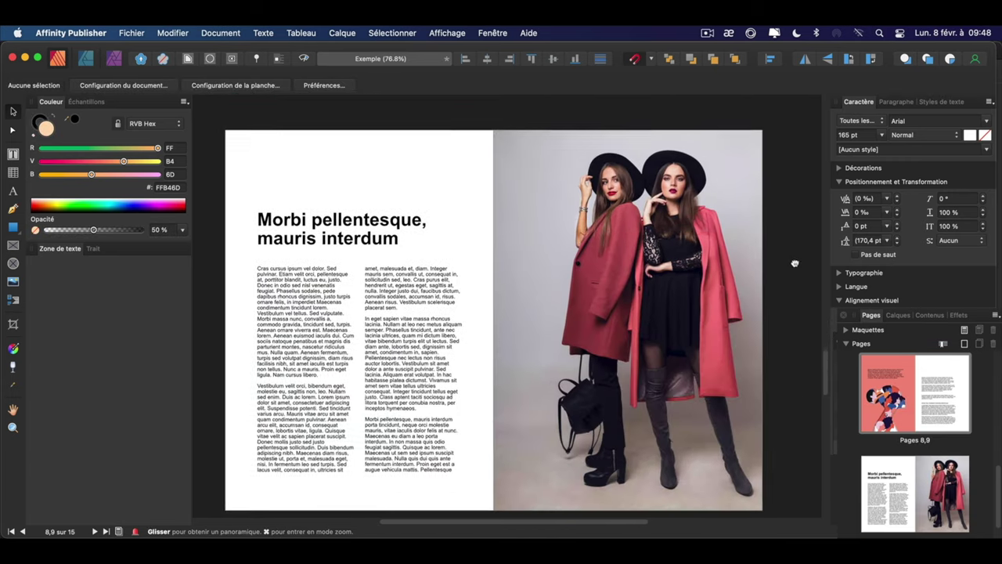
{"action": "scroll", "coordinate": [791, 282], "scroll_direction": "down", "scroll_amount": 1}
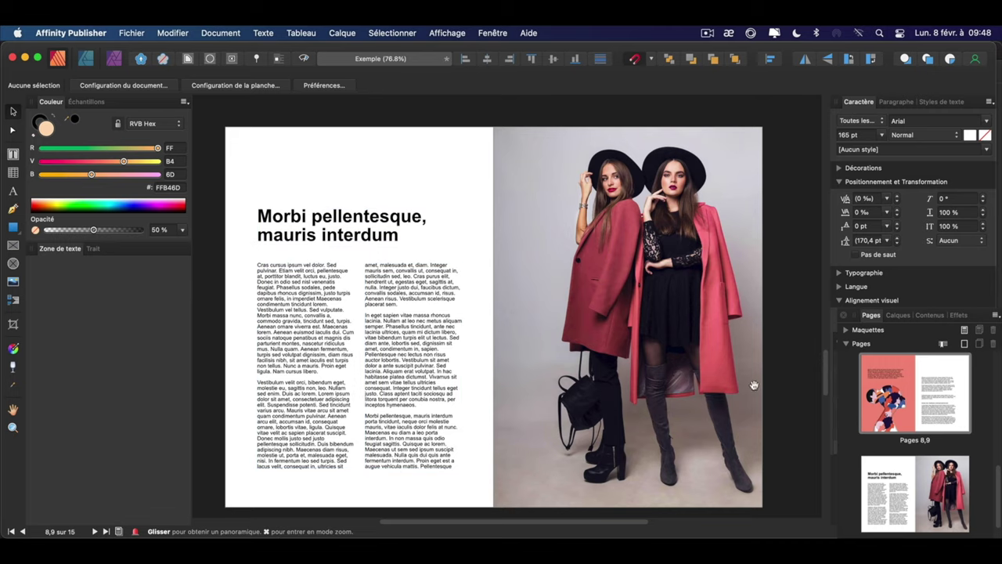
{"action": "scroll", "coordinate": [760, 381], "scroll_direction": "down", "scroll_amount": 5}
{"action": "scroll", "coordinate": [760, 365], "scroll_direction": "down", "scroll_amount": 5}
{"action": "scroll", "coordinate": [758, 332], "scroll_direction": "down", "scroll_amount": 3}
{"action": "scroll", "coordinate": [763, 313], "scroll_direction": "down", "scroll_amount": 5}
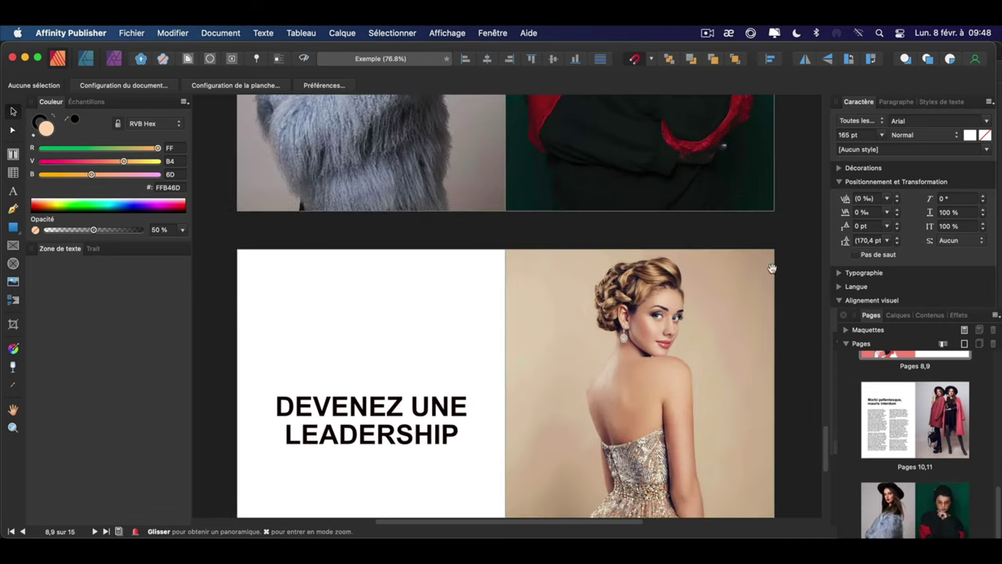
{"action": "scroll", "coordinate": [771, 298], "scroll_direction": "down", "scroll_amount": 4}
{"action": "scroll", "coordinate": [775, 345], "scroll_direction": "down", "scroll_amount": 2}
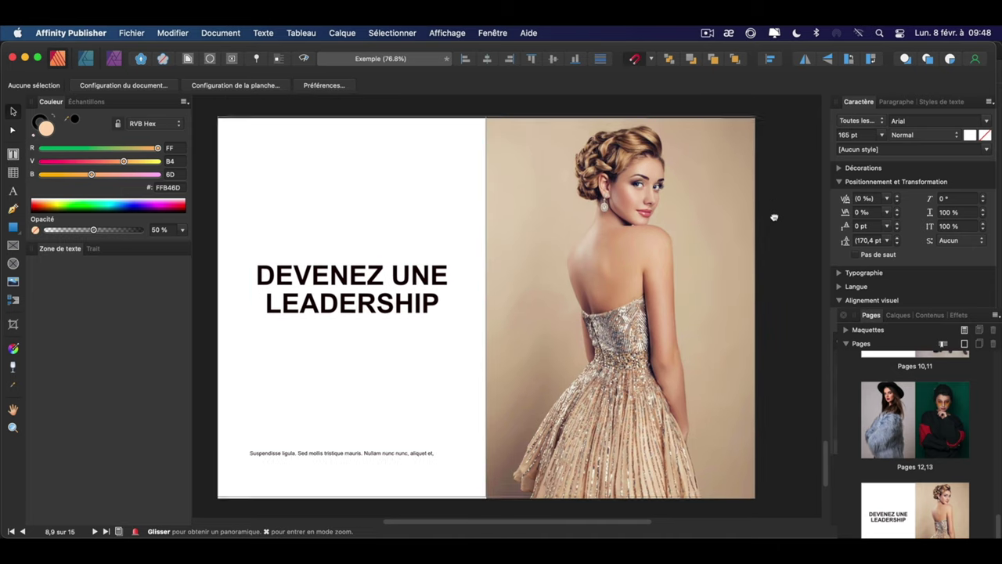
{"action": "scroll", "coordinate": [772, 217], "scroll_direction": "up", "scroll_amount": 5}
{"action": "scroll", "coordinate": [715, 287], "scroll_direction": "up", "scroll_amount": 5}
{"action": "scroll", "coordinate": [754, 402], "scroll_direction": "up", "scroll_amount": 3}
{"action": "scroll", "coordinate": [754, 402], "scroll_direction": "up", "scroll_amount": 5}
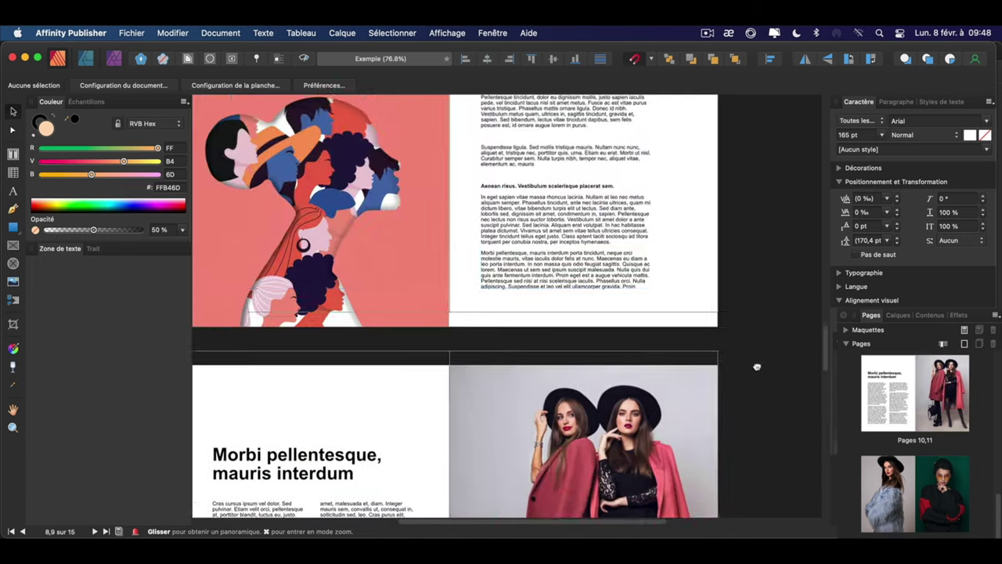
{"action": "scroll", "coordinate": [756, 364], "scroll_direction": "up", "scroll_amount": 5}
{"action": "scroll", "coordinate": [749, 352], "scroll_direction": "up", "scroll_amount": 5}
{"action": "scroll", "coordinate": [760, 208], "scroll_direction": "up", "scroll_amount": 4}
{"action": "scroll", "coordinate": [775, 313], "scroll_direction": "up", "scroll_amount": 5}
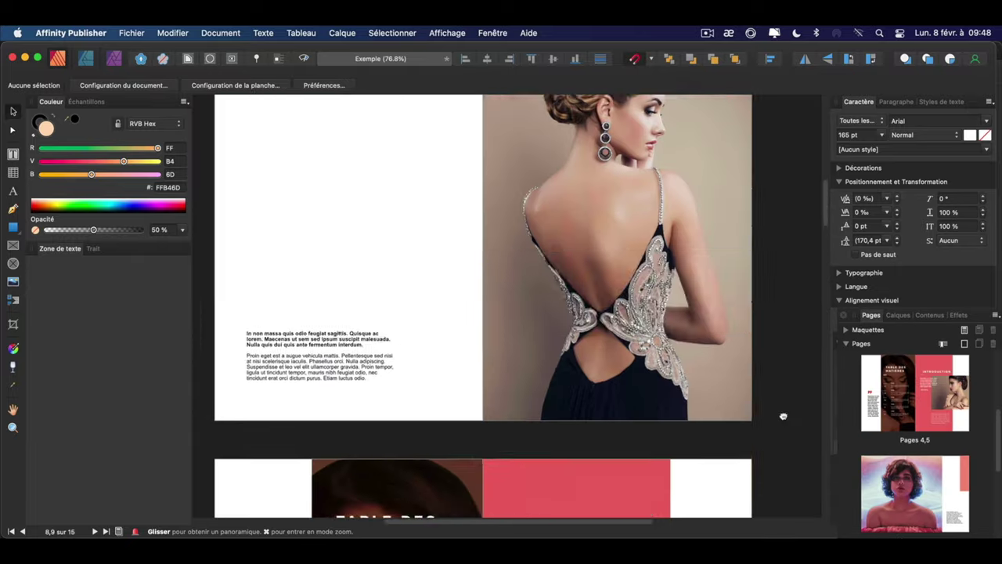
{"action": "scroll", "coordinate": [798, 177], "scroll_direction": "up", "scroll_amount": 3}
{"action": "scroll", "coordinate": [791, 192], "scroll_direction": "down", "scroll_amount": 3}
{"action": "scroll", "coordinate": [774, 225], "scroll_direction": "down", "scroll_amount": 2}
{"action": "scroll", "coordinate": [782, 211], "scroll_direction": "up", "scroll_amount": 2}
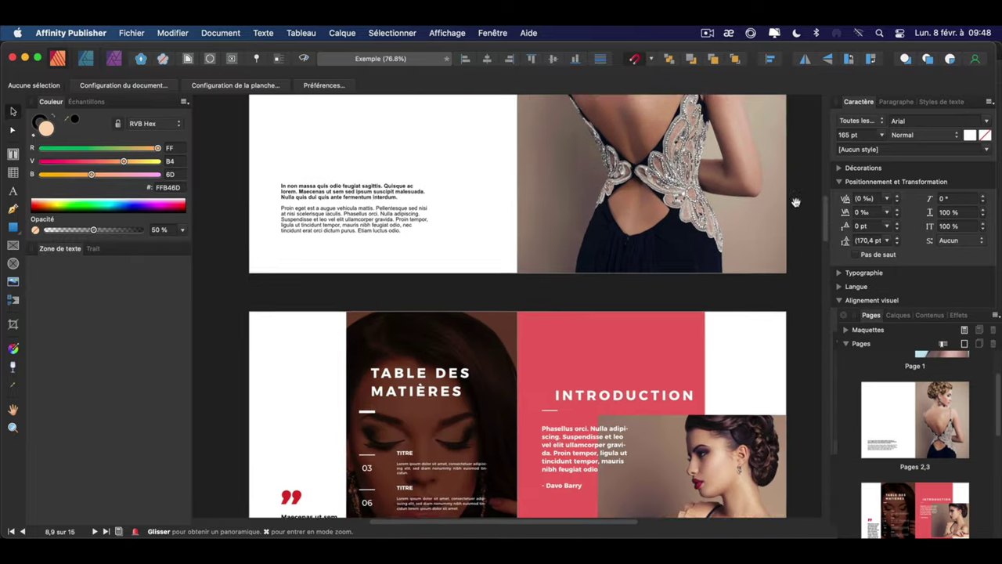
{"action": "scroll", "coordinate": [731, 352], "scroll_direction": "up", "scroll_amount": 5}
{"action": "scroll", "coordinate": [780, 331], "scroll_direction": "up", "scroll_amount": 2}
{"action": "scroll", "coordinate": [780, 275], "scroll_direction": "down", "scroll_amount": 3}
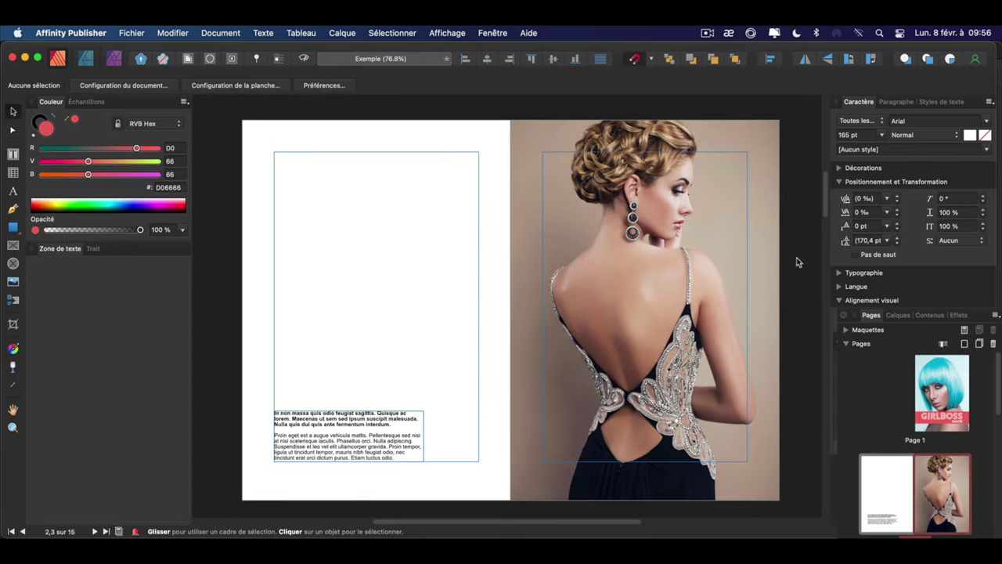
Step: Sample the banner red and cover page 3 with a D06666 rectangle at 50% opacity
{"action": "left_click", "coordinate": [13, 390]}
{"action": "scroll", "coordinate": [751, 405], "scroll_direction": "up", "scroll_amount": 5}
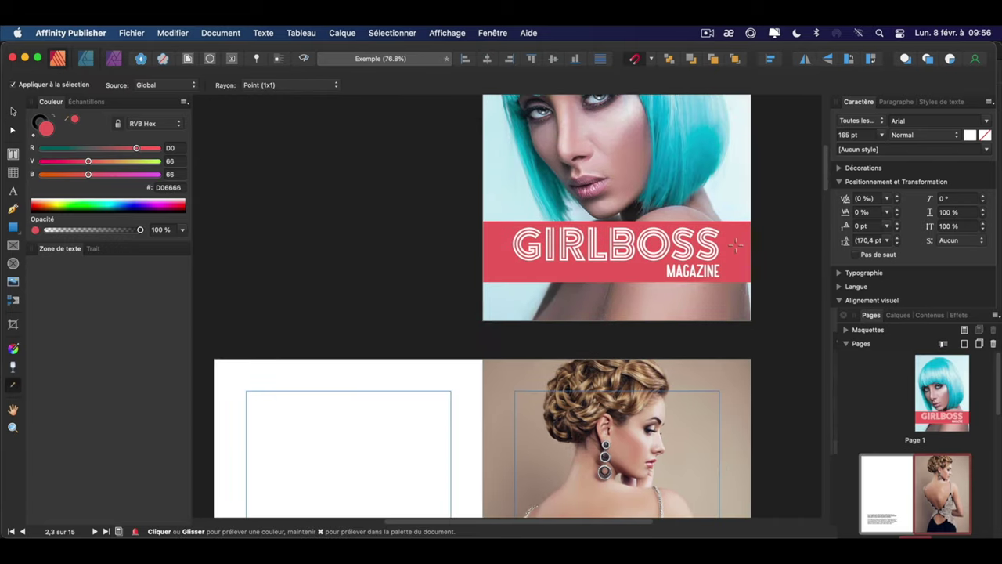
{"action": "scroll", "coordinate": [773, 398], "scroll_direction": "down", "scroll_amount": 5}
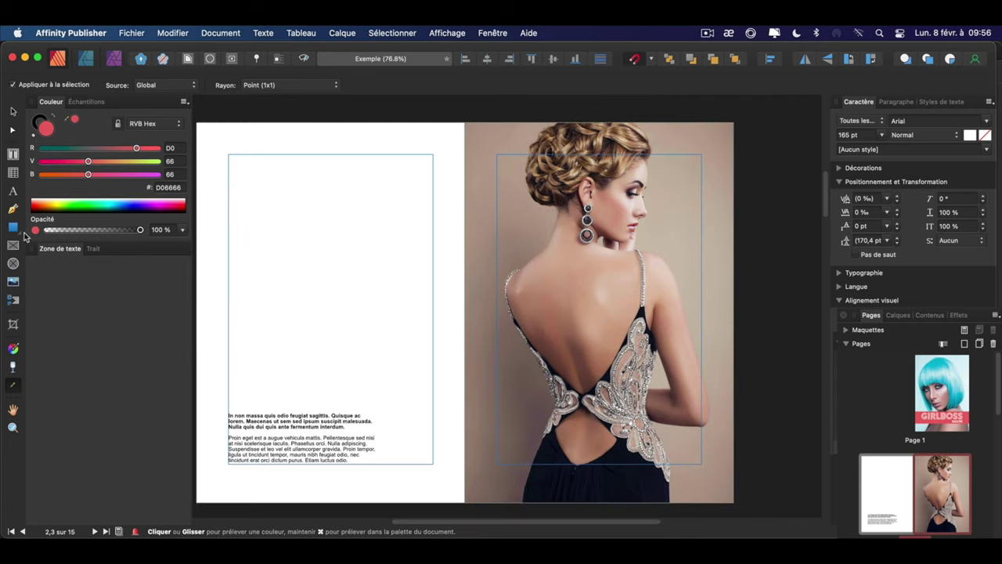
{"action": "left_click", "coordinate": [13, 229]}
{"action": "left_click", "coordinate": [98, 232]}
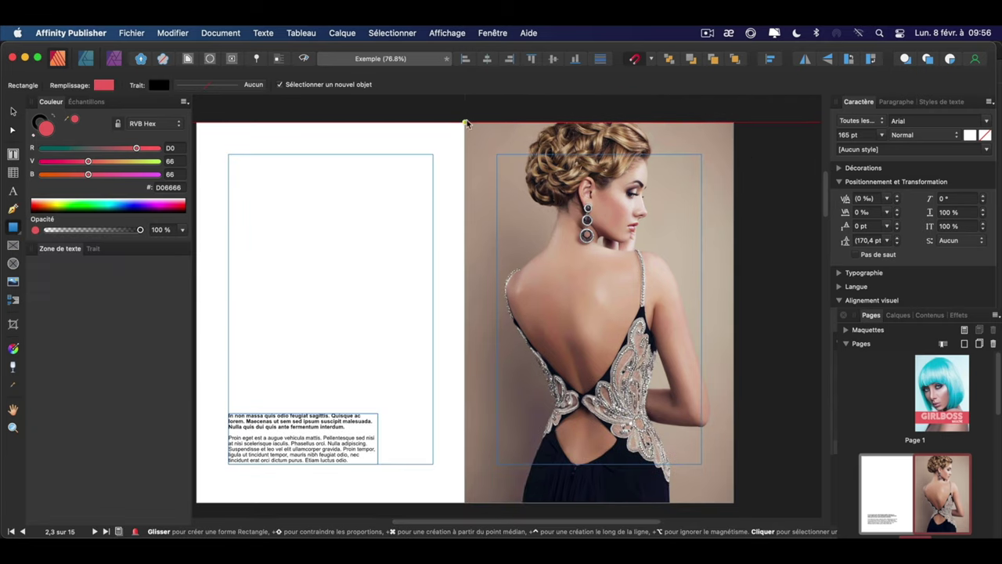
{"action": "left_click_drag", "start_coordinate": [465, 122], "coordinate": [732, 502]}
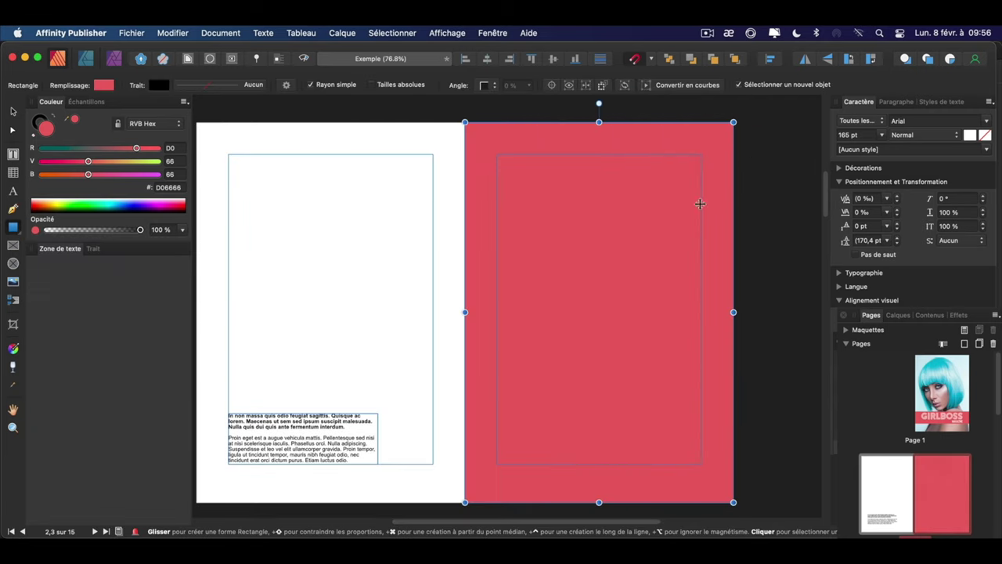
{"action": "key", "text": "5"}
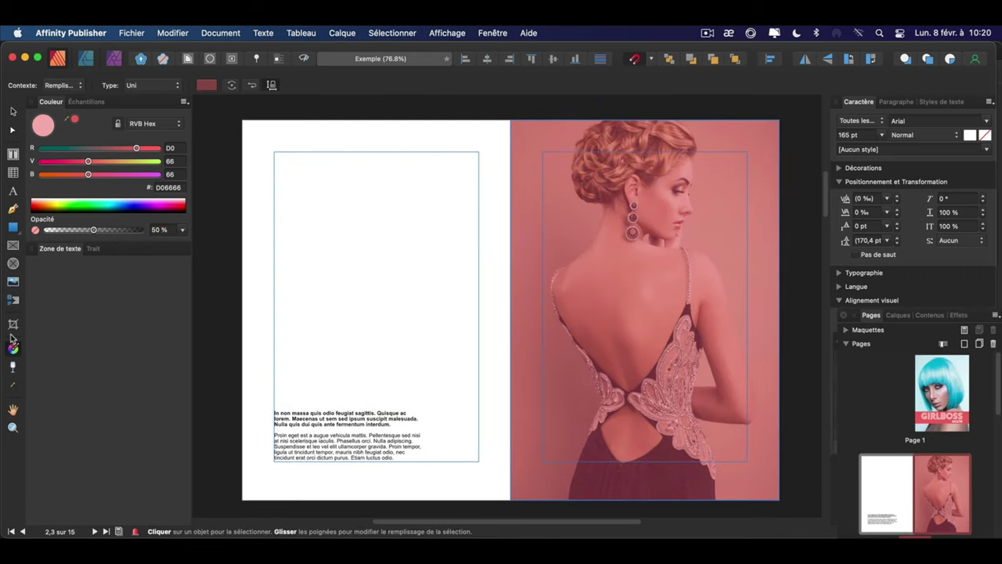
Step: Give the overlay a vertical bottom-to-top linear gradient with an extra stop near the bottom
{"action": "left_click", "coordinate": [13, 349]}
{"action": "left_click_drag", "start_coordinate": [650, 492], "coordinate": [650, 131]}
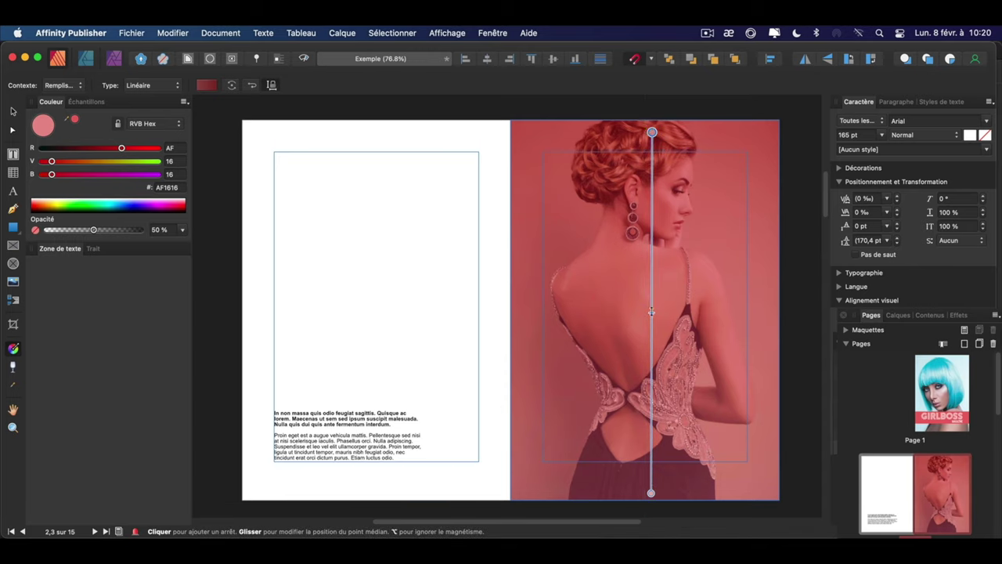
{"action": "left_click", "coordinate": [650, 312]}
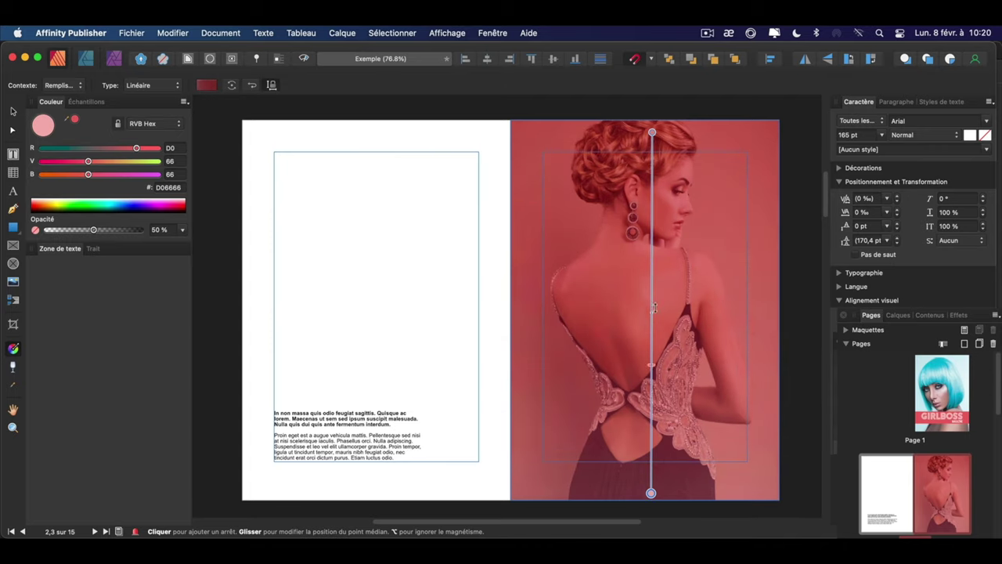
{"action": "mouse_move", "coordinate": [654, 308]}
{"action": "left_mouse_down"}
{"action": "mouse_move", "coordinate": [650, 474]}
{"action": "mouse_move", "coordinate": [652, 444]}
{"action": "left_mouse_up"}
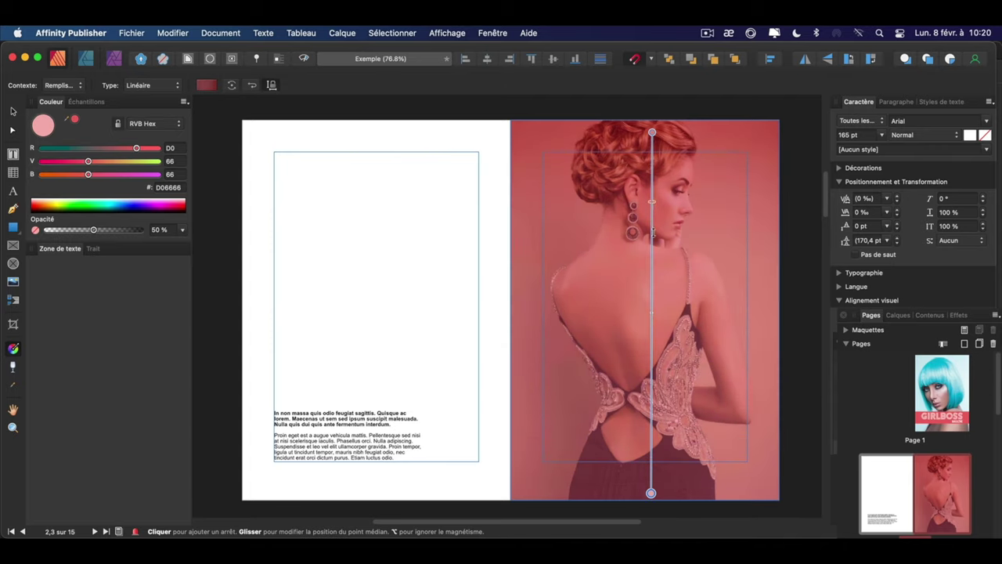
{"action": "left_click_drag", "start_coordinate": [652, 445], "coordinate": [660, 448]}
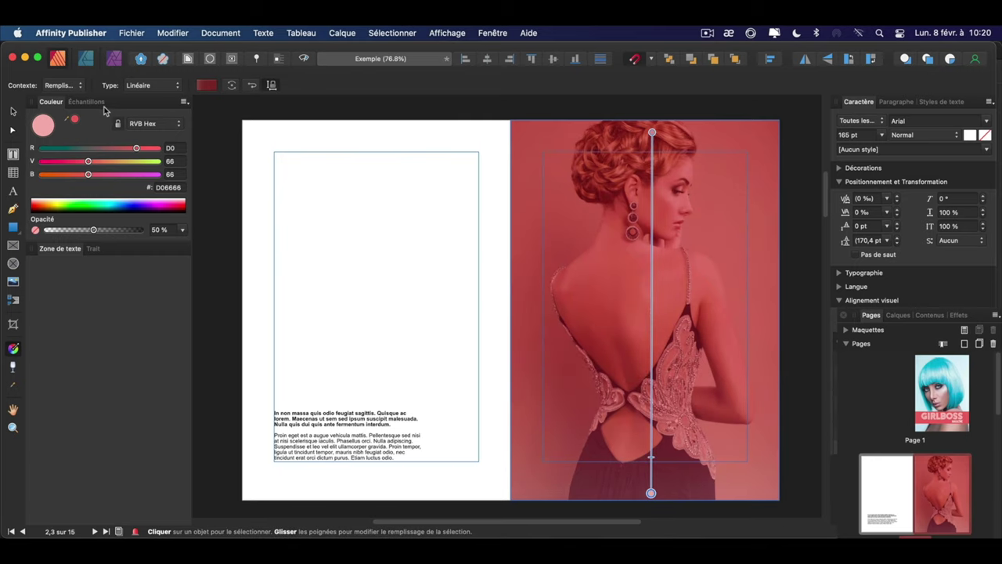
{"action": "key", "text": "Escape"}
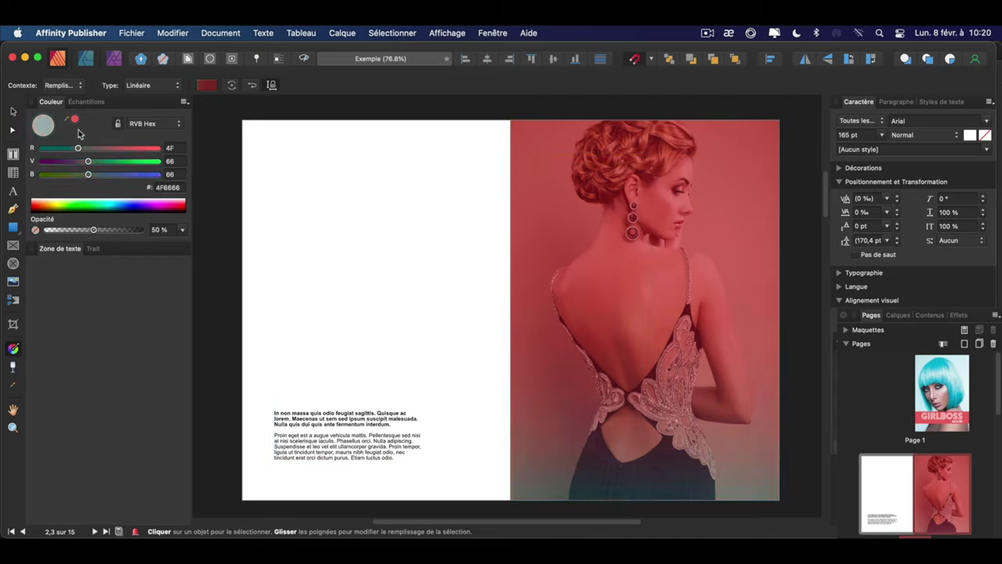
{"action": "left_click_drag", "start_coordinate": [138, 148], "coordinate": [78, 137]}
Step: Set the top gradient stop to 743A3A and the bottom stop to 2B2D2D
{"action": "left_click", "coordinate": [654, 133]}
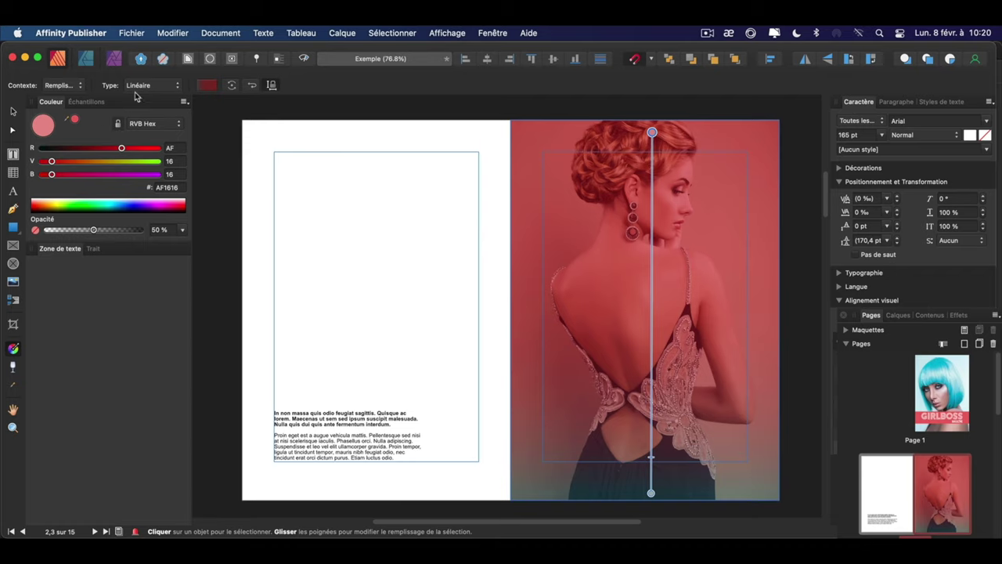
{"action": "double_click", "coordinate": [48, 117]}
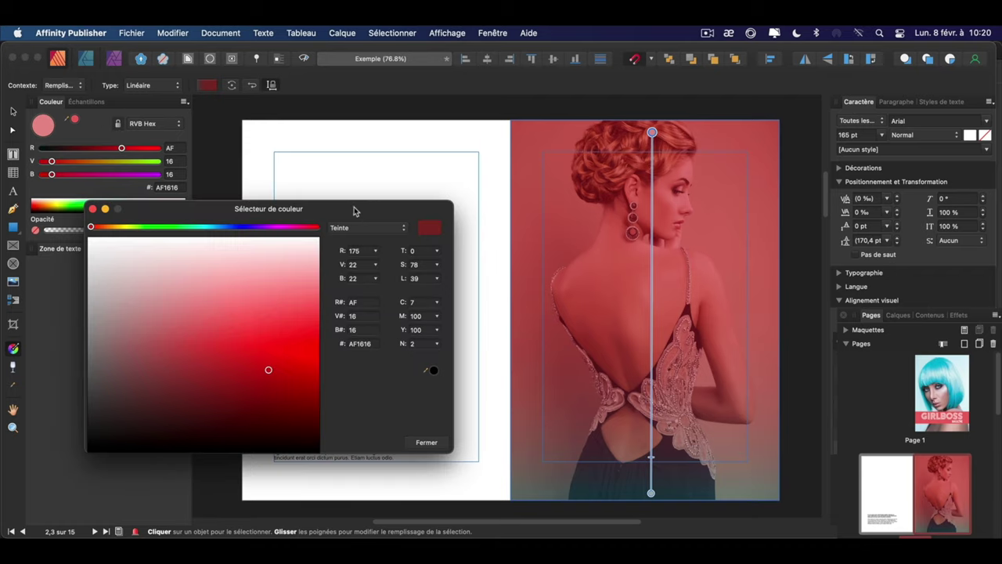
{"action": "left_click_drag", "start_coordinate": [354, 210], "coordinate": [975, 201]}
{"action": "mouse_move", "coordinate": [897, 277]}
{"action": "left_mouse_down"}
{"action": "mouse_move", "coordinate": [897, 316]}
{"action": "mouse_move", "coordinate": [830, 368]}
{"action": "left_mouse_up"}
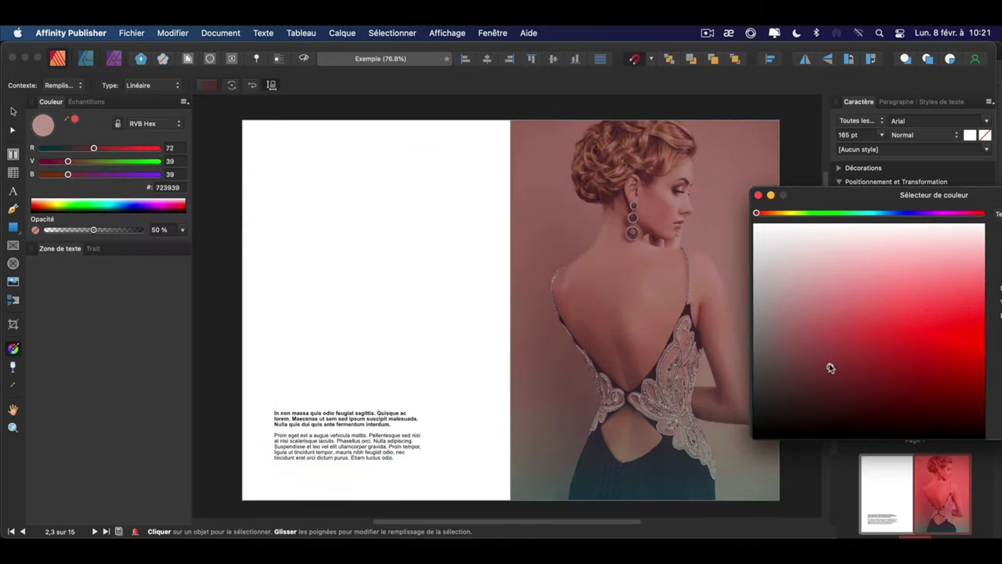
{"action": "key", "text": "Return"}
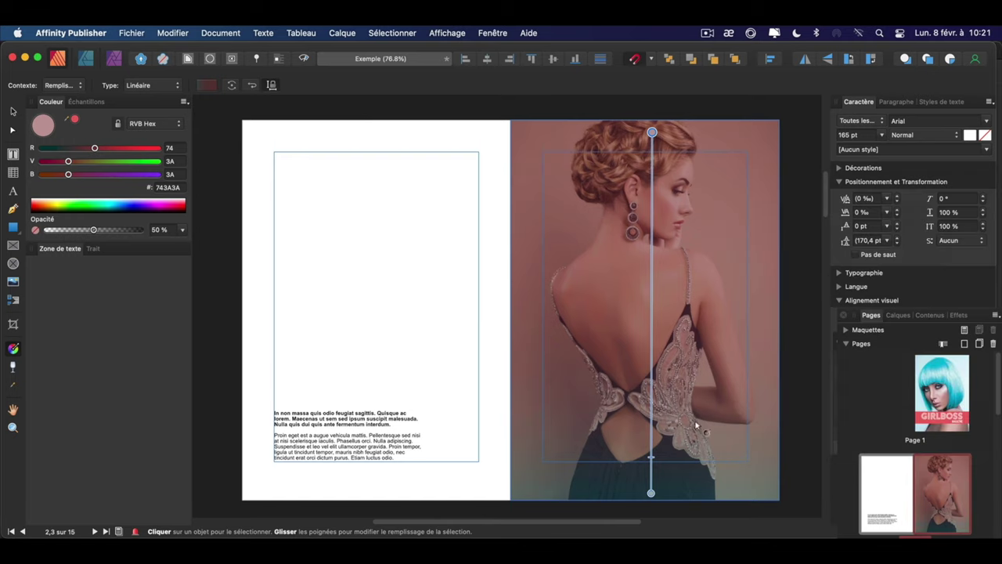
{"action": "left_click", "coordinate": [651, 379]}
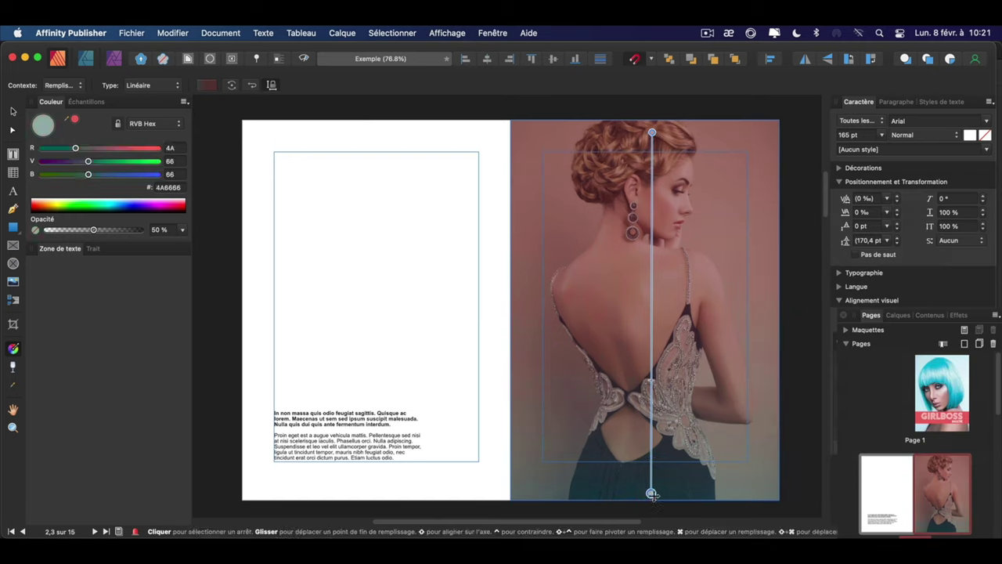
{"action": "left_click", "coordinate": [44, 123]}
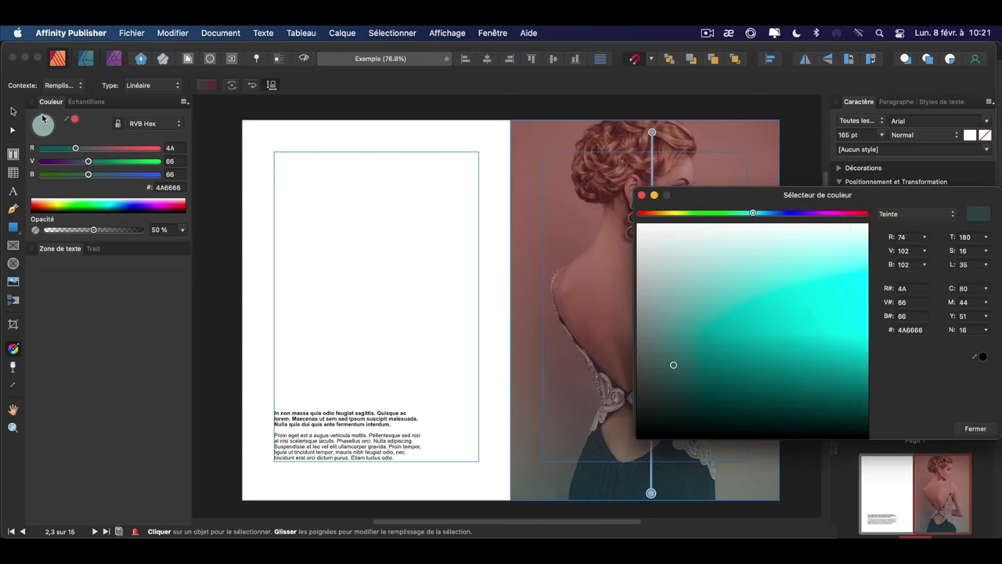
{"action": "left_click", "coordinate": [744, 369]}
{"action": "left_click_drag", "start_coordinate": [944, 179], "coordinate": [761, 236]}
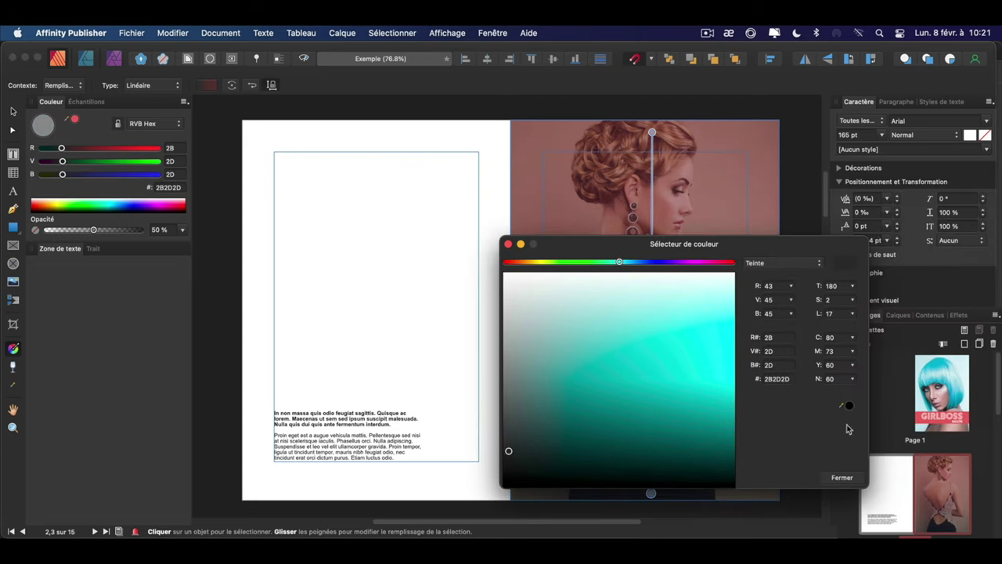
{"action": "left_click", "coordinate": [842, 477]}
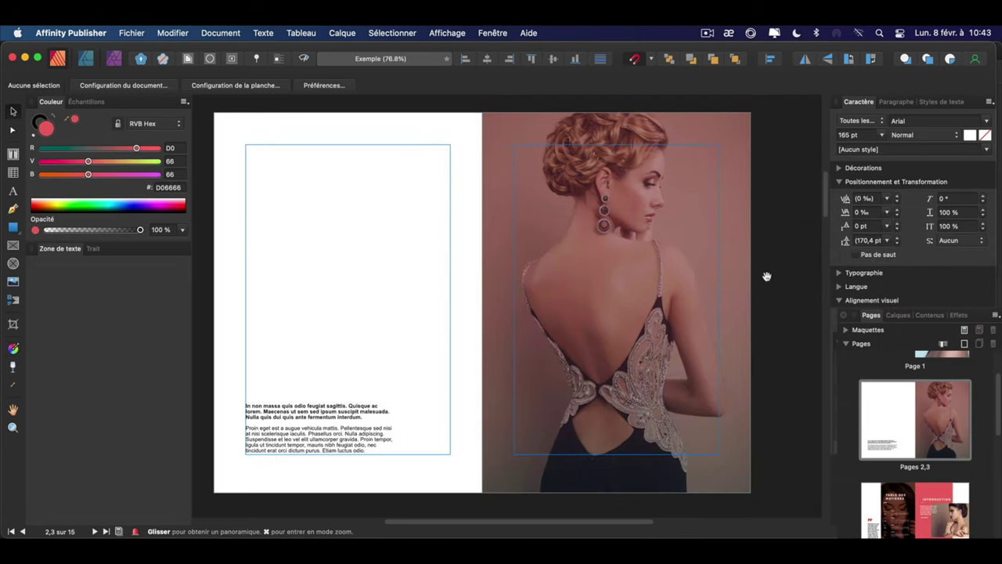
Step: Scroll to the Introduction spread and select its pink rectangle
{"action": "scroll", "coordinate": [767, 277], "scroll_direction": "down", "scroll_amount": 3}
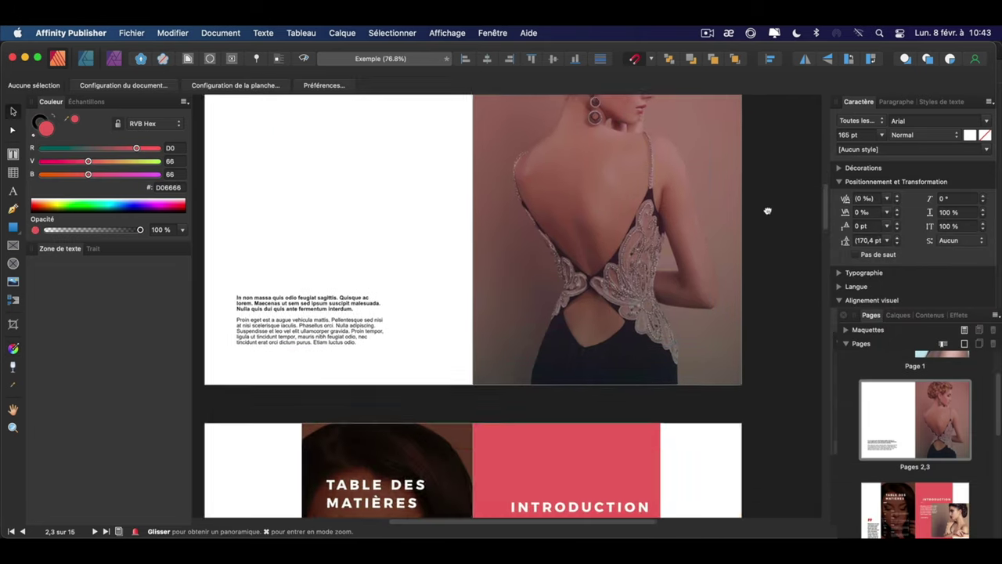
{"action": "scroll", "coordinate": [767, 206], "scroll_direction": "down", "scroll_amount": 5}
{"action": "scroll", "coordinate": [759, 297], "scroll_direction": "down", "scroll_amount": 5}
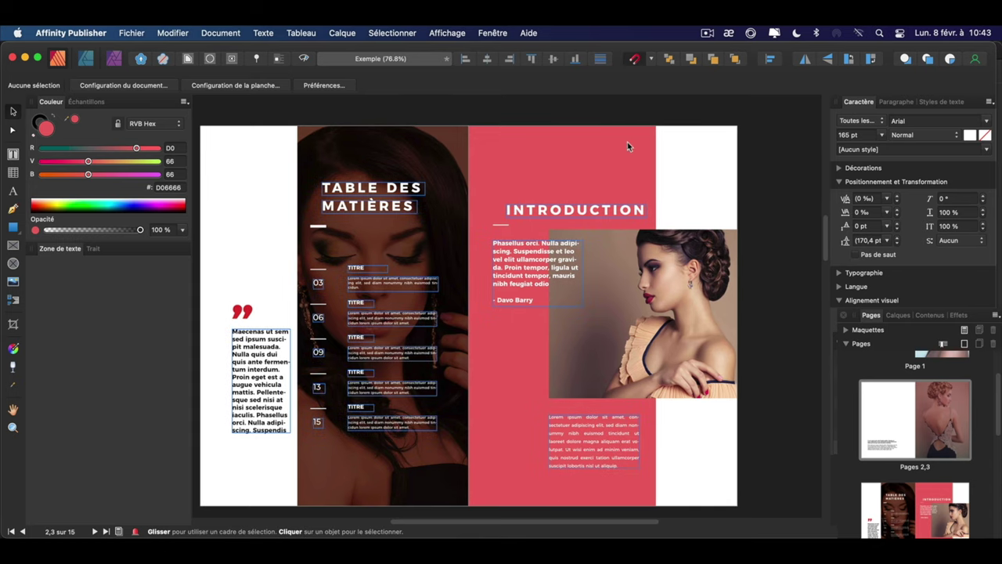
{"action": "left_click", "coordinate": [627, 143]}
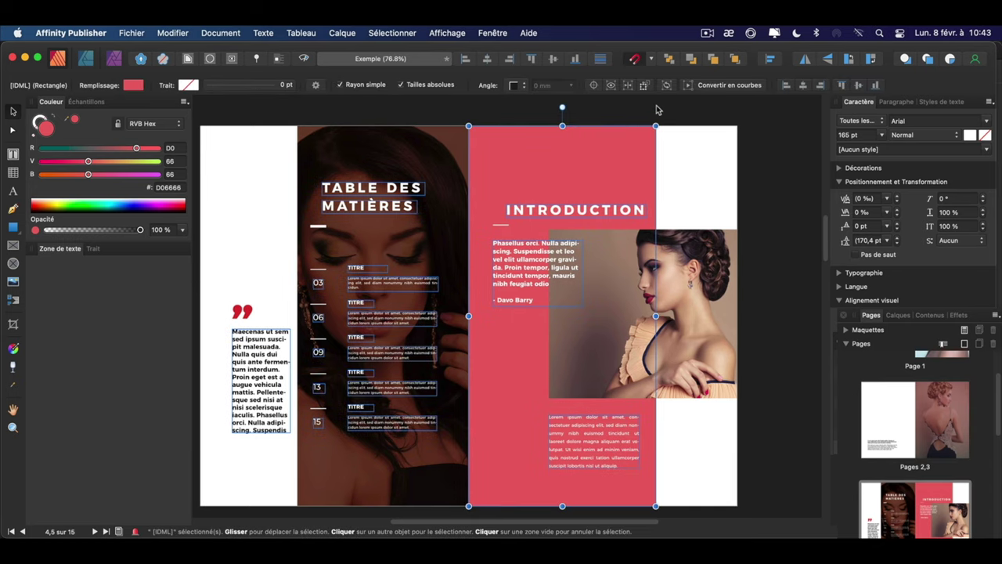
Step: Lay a vertical linear gradient running top to bottom across the pink rectangle
{"action": "left_click", "coordinate": [14, 350]}
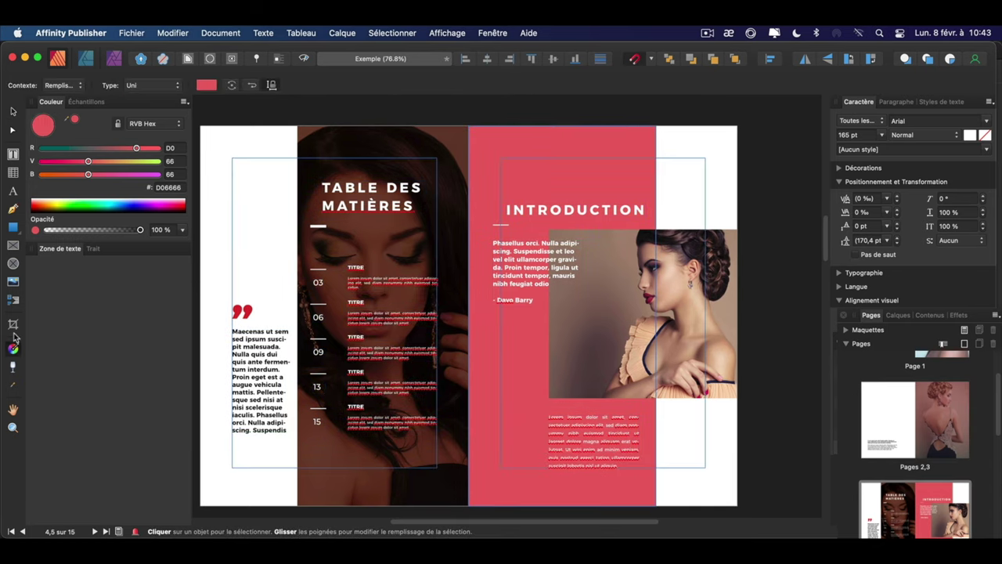
{"action": "left_click_drag", "start_coordinate": [568, 493], "coordinate": [573, 148]}
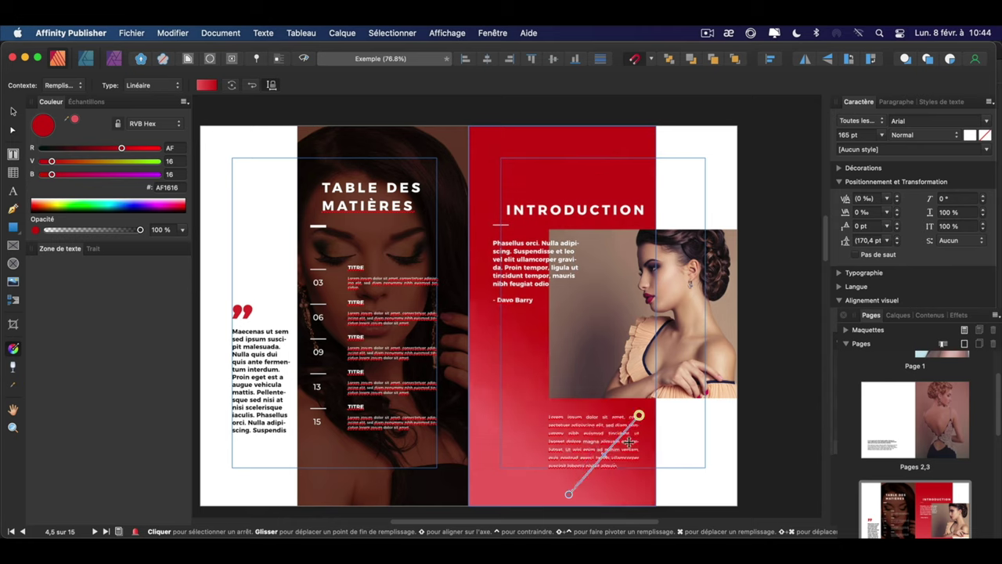
{"action": "mouse_move", "coordinate": [573, 147]}
{"action": "left_mouse_down"}
{"action": "mouse_move", "coordinate": [610, 476]}
{"action": "mouse_move", "coordinate": [542, 194]}
{"action": "mouse_move", "coordinate": [578, 141]}
{"action": "left_mouse_up"}
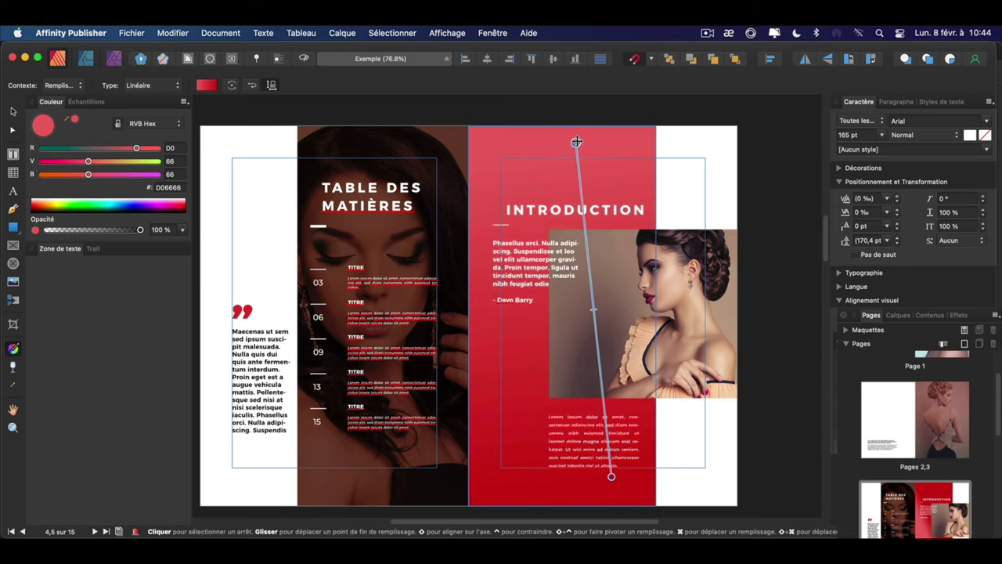
{"action": "left_click_drag", "start_coordinate": [611, 475], "coordinate": [577, 494]}
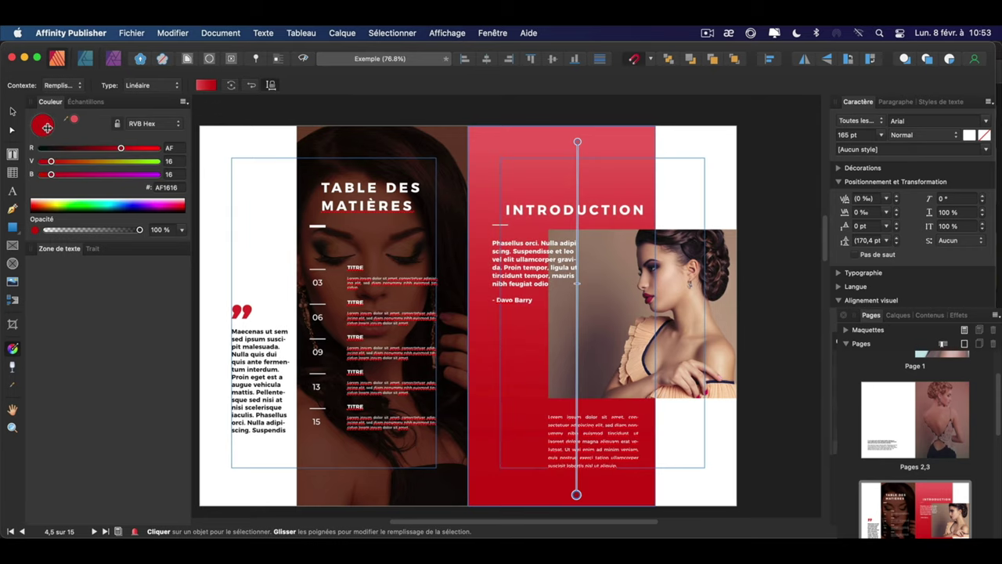
Step: Recolour the gradient to fade from a lighter pinkish red to D13838, then preview it
{"action": "left_click", "coordinate": [46, 126]}
{"action": "left_click_drag", "start_coordinate": [718, 247], "coordinate": [909, 164]}
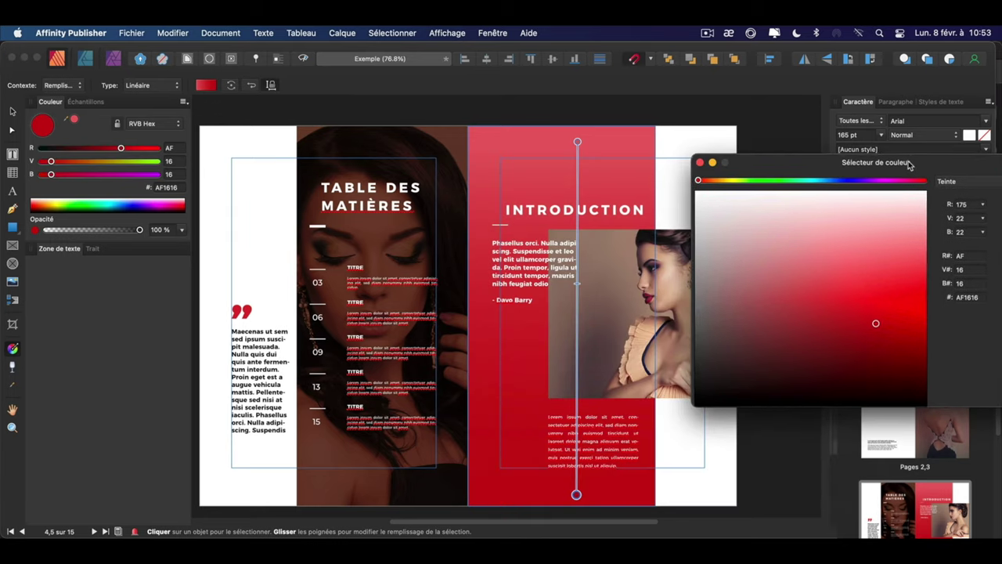
{"action": "mouse_move", "coordinate": [875, 224]}
{"action": "left_mouse_down"}
{"action": "mouse_move", "coordinate": [847, 262]}
{"action": "mouse_move", "coordinate": [846, 290]}
{"action": "mouse_move", "coordinate": [841, 250]}
{"action": "left_mouse_up"}
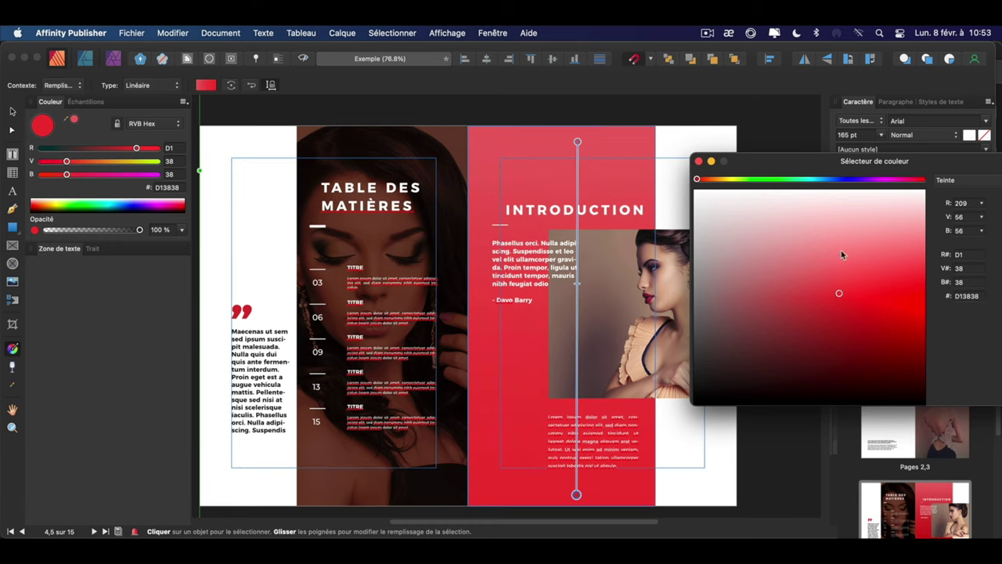
{"action": "left_click", "coordinate": [698, 161]}
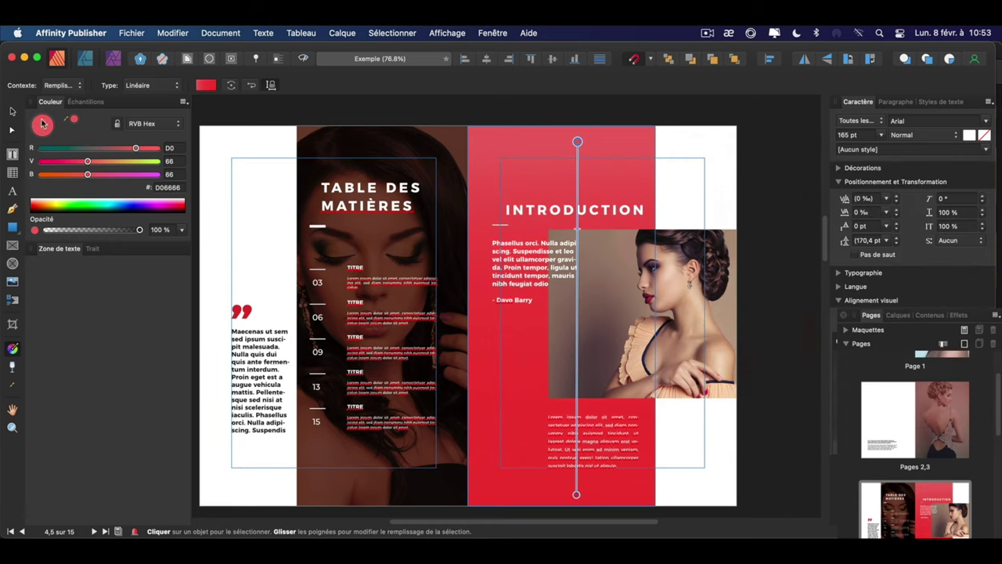
{"action": "key", "text": "v"}
{"action": "left_click", "coordinate": [759, 185]}
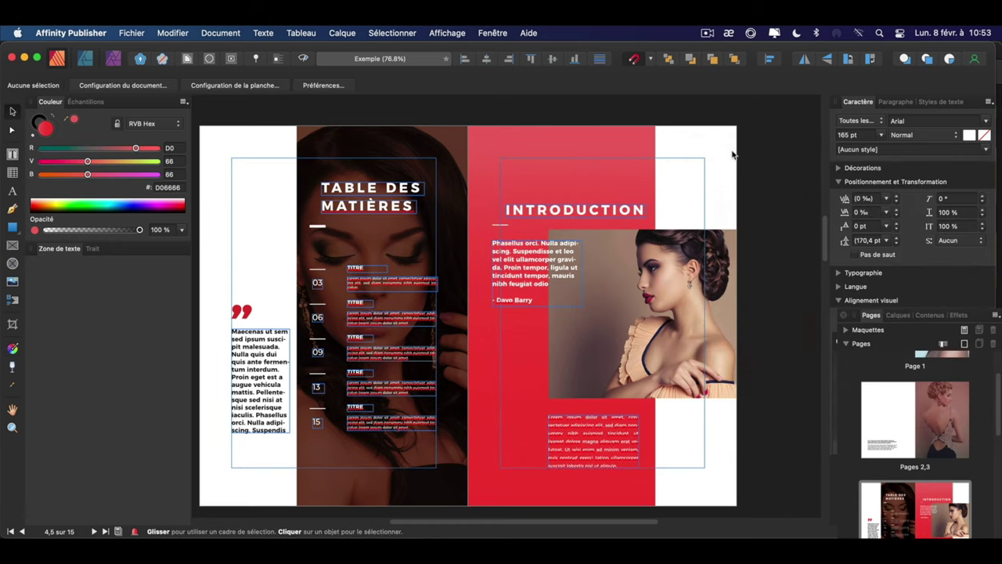
{"action": "left_click", "coordinate": [304, 58]}
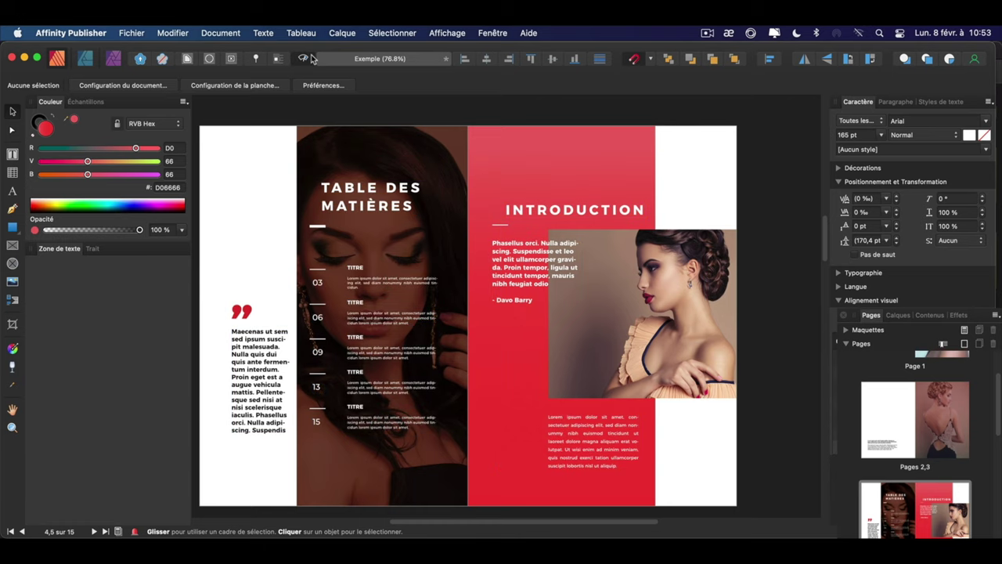
Step: Go to pages 8–9 and select the Quisque commodo facilisis text frame in Layers
{"action": "left_click", "coordinate": [304, 59]}
{"action": "left_click_drag", "start_coordinate": [758, 344], "coordinate": [772, 301]}
{"action": "scroll", "coordinate": [779, 223], "scroll_direction": "down", "scroll_amount": 5}
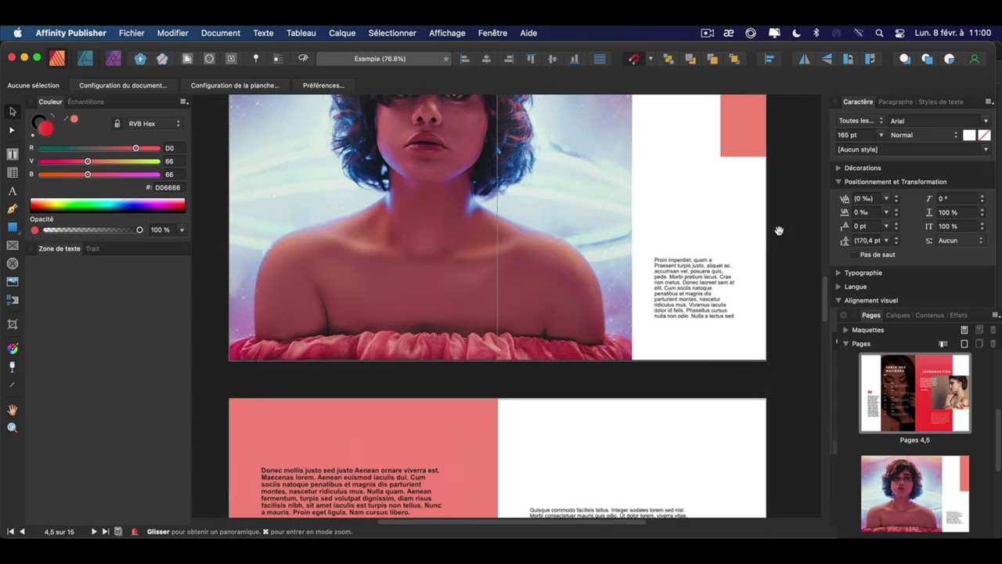
{"action": "scroll", "coordinate": [778, 224], "scroll_direction": "down", "scroll_amount": 5}
{"action": "scroll", "coordinate": [771, 311], "scroll_direction": "down", "scroll_amount": 3}
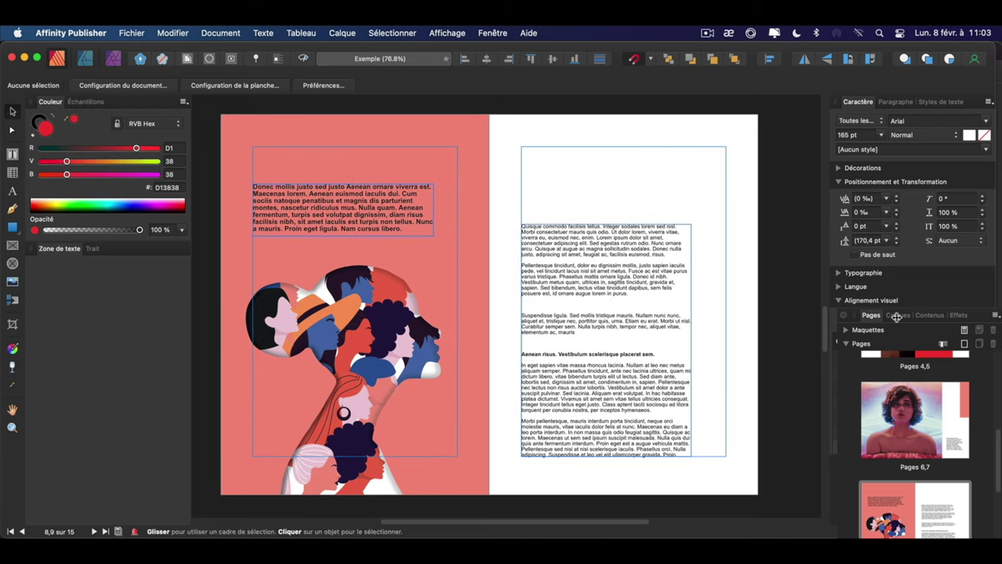
{"action": "left_click", "coordinate": [897, 314]}
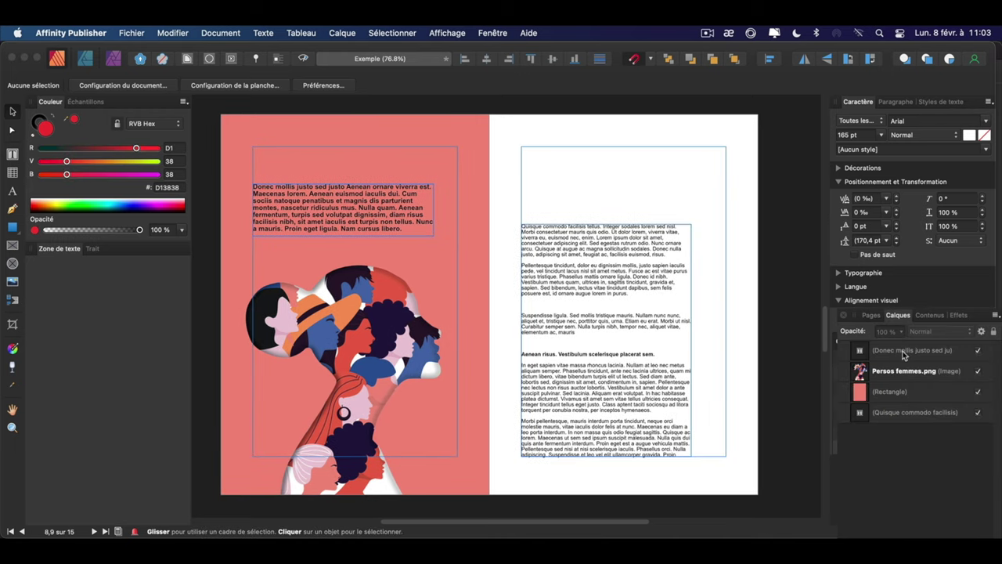
{"action": "left_click", "coordinate": [921, 412]}
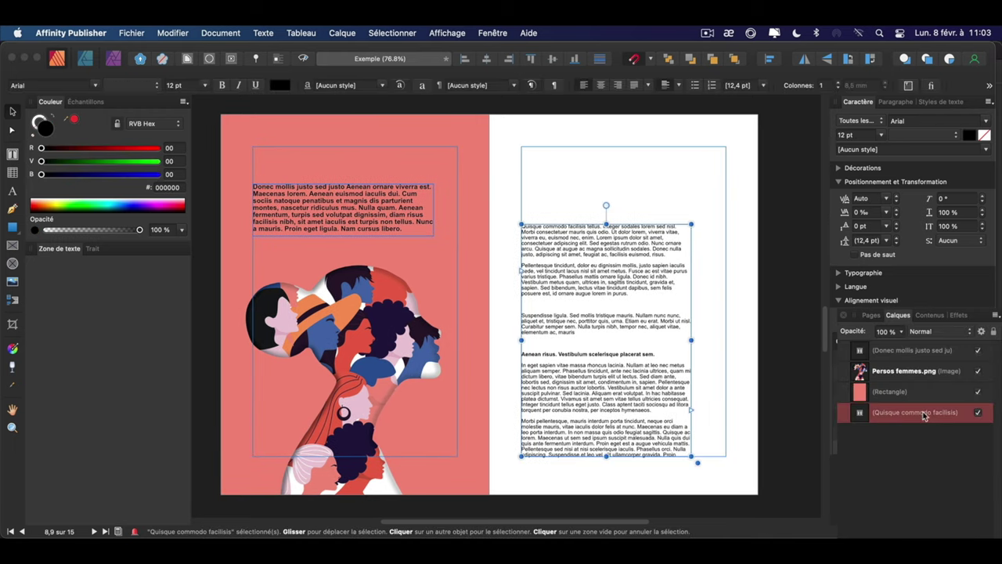
Step: Draw a full-page rectangle behind the right-page text and fill it with the left page's salmon DB8C7E
{"action": "left_click", "coordinate": [13, 227]}
{"action": "mouse_move", "coordinate": [489, 114]}
{"action": "left_mouse_down"}
{"action": "mouse_move", "coordinate": [733, 496]}
{"action": "mouse_move", "coordinate": [757, 494]}
{"action": "left_mouse_up"}
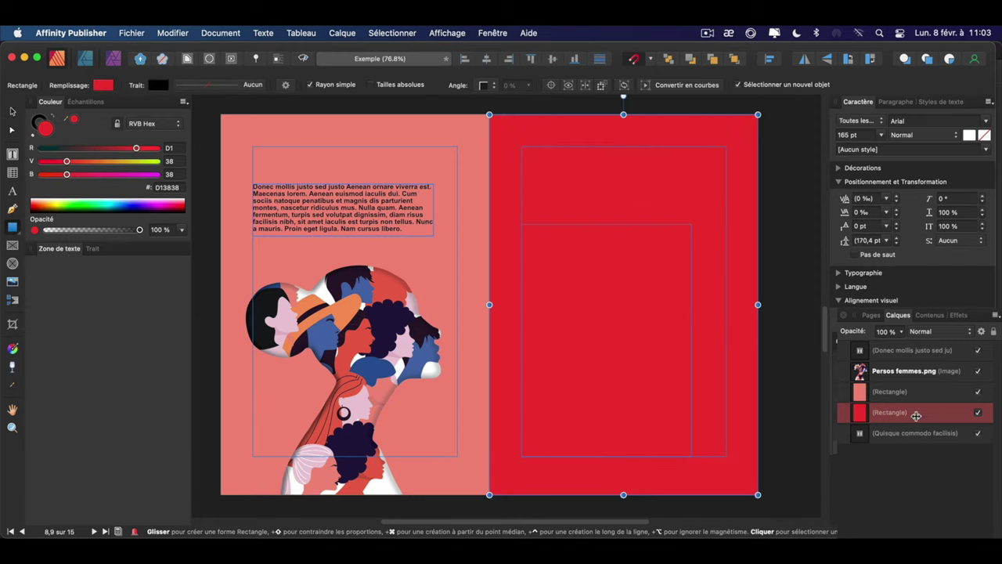
{"action": "left_click_drag", "start_coordinate": [916, 429], "coordinate": [893, 458]}
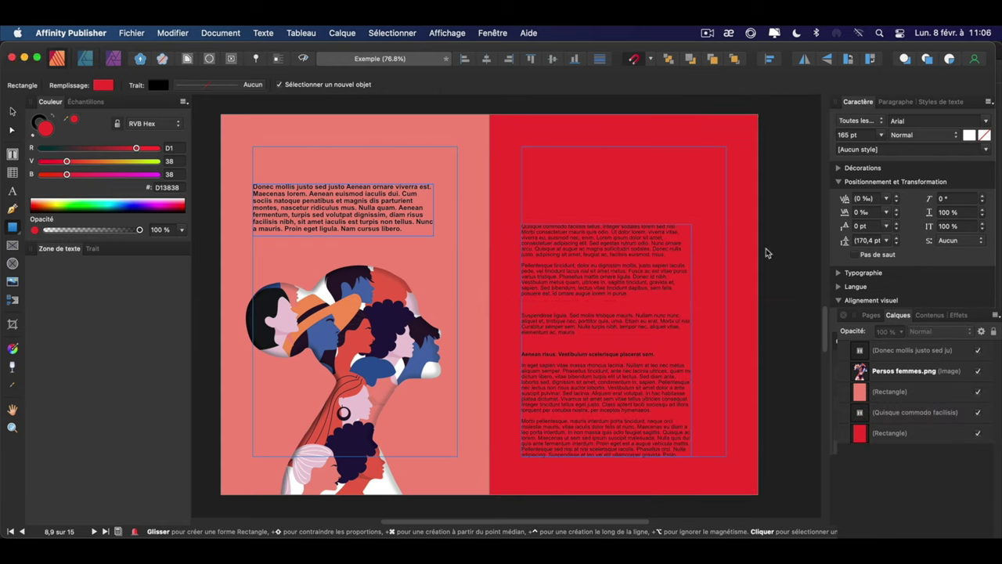
{"action": "left_click", "coordinate": [13, 112]}
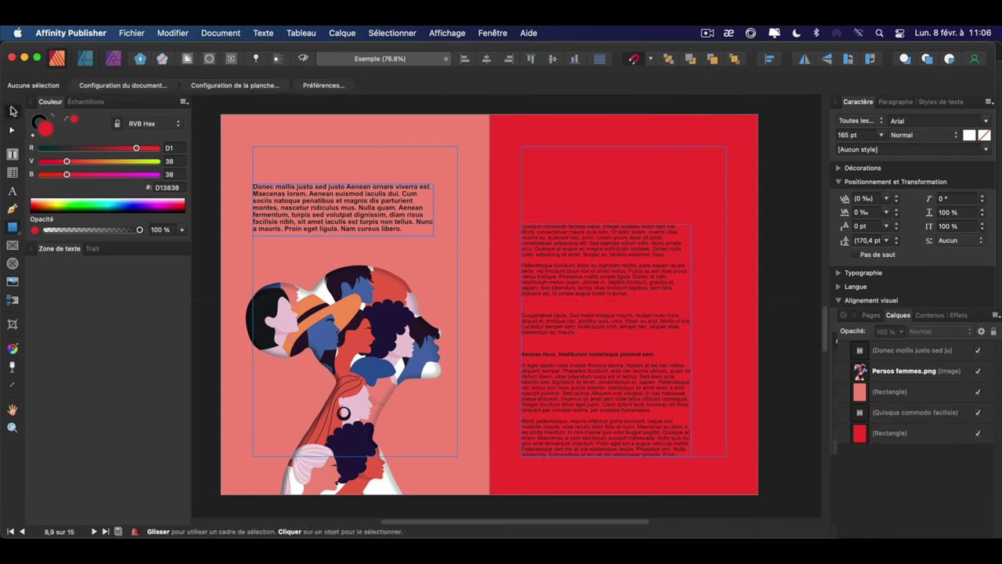
{"action": "left_click", "coordinate": [737, 154]}
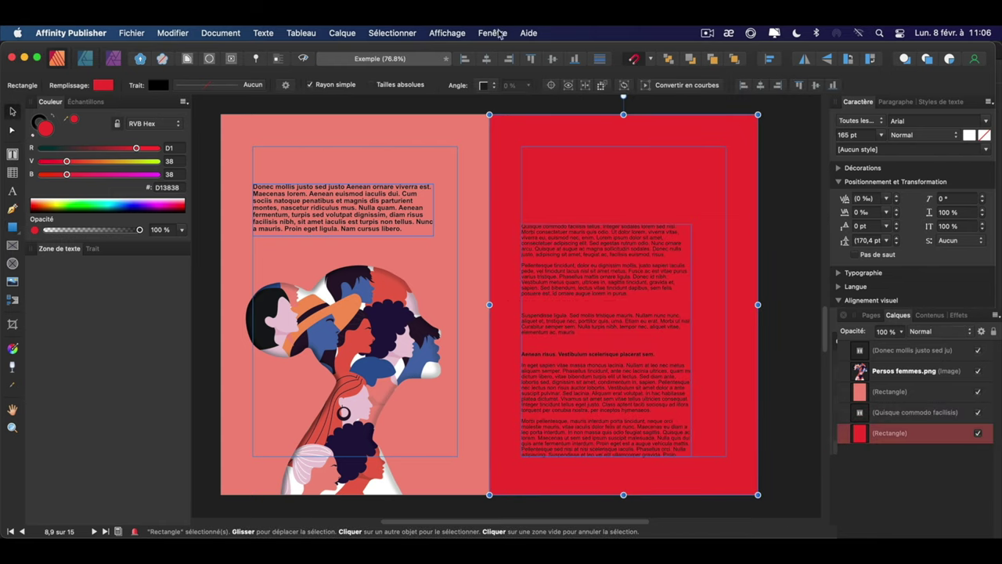
{"action": "left_click", "coordinate": [12, 384]}
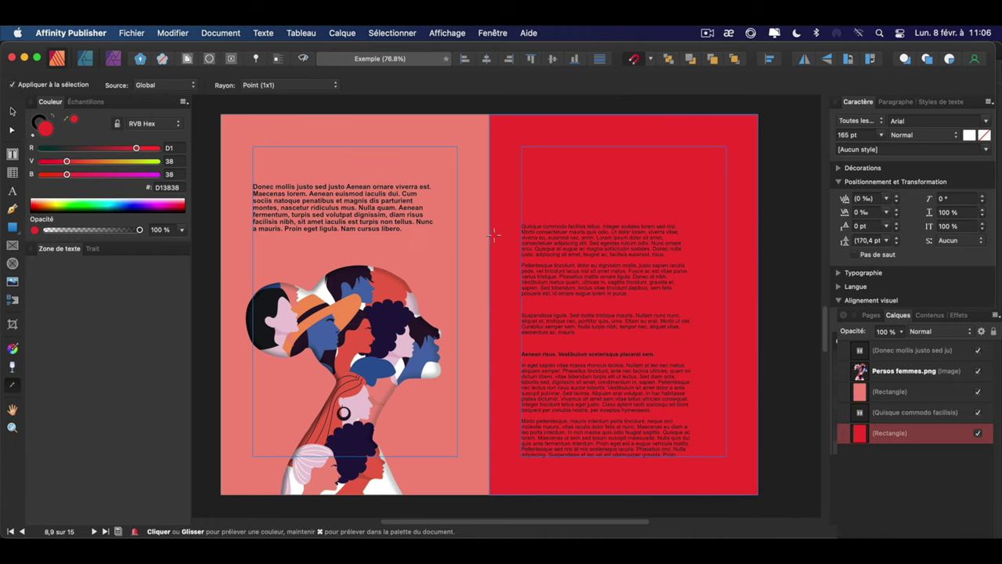
{"action": "left_click", "coordinate": [472, 246]}
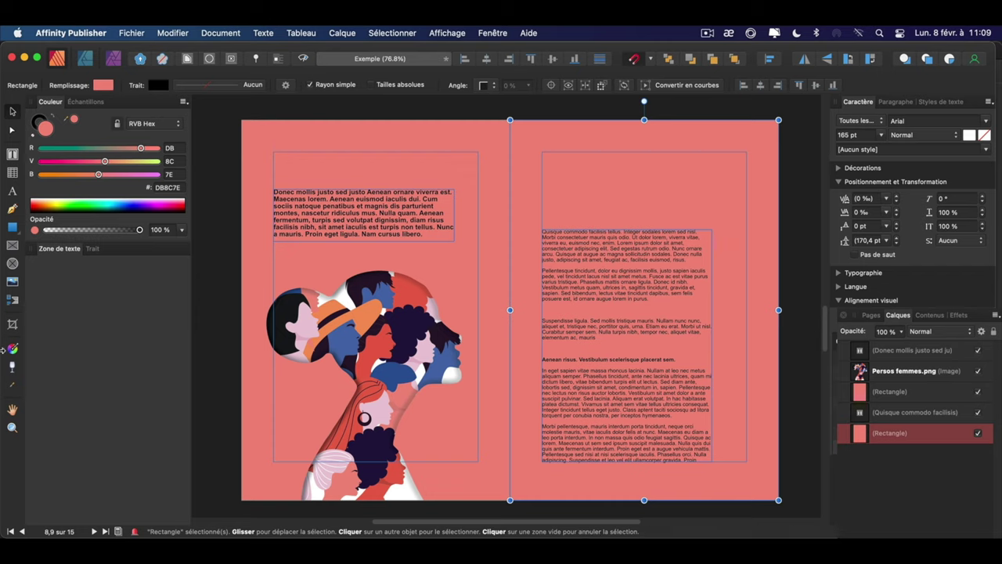
Step: Apply a linear gradient running top to bottom on the right-page rectangle
{"action": "left_click", "coordinate": [13, 349]}
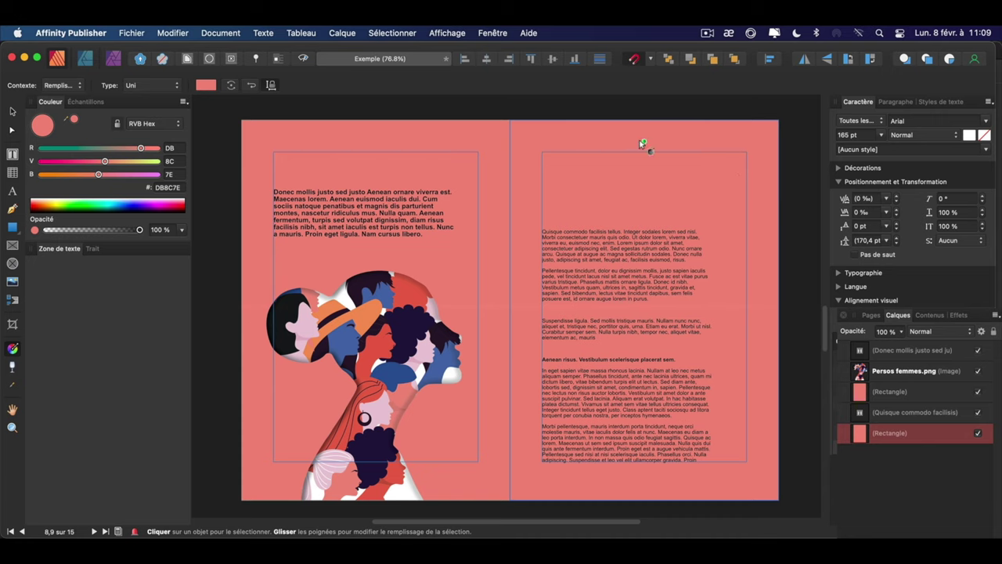
{"action": "mouse_move", "coordinate": [635, 138]}
{"action": "left_mouse_down"}
{"action": "mouse_move", "coordinate": [643, 485]}
{"action": "mouse_move", "coordinate": [634, 139]}
{"action": "left_mouse_up"}
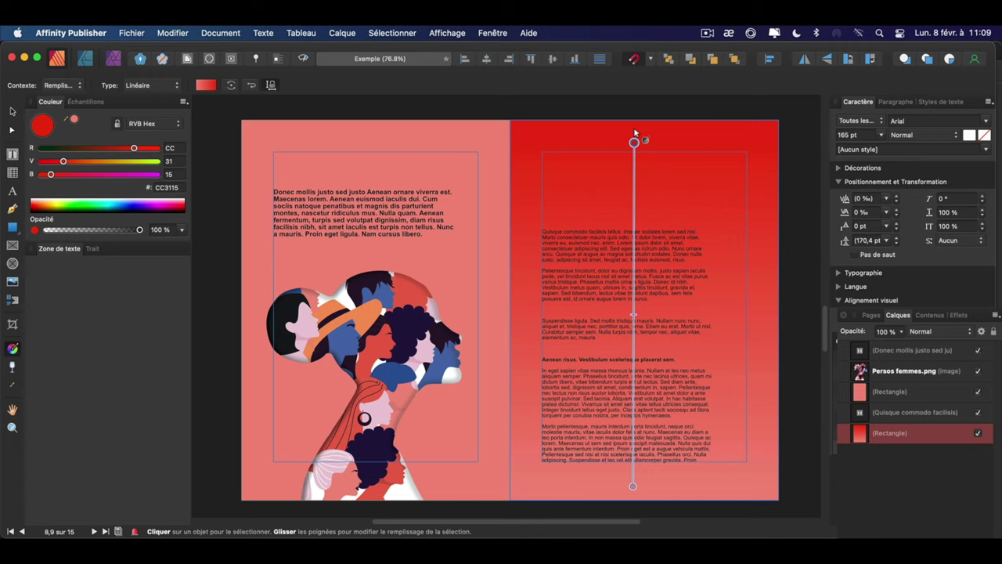
{"action": "left_click_drag", "start_coordinate": [649, 140], "coordinate": [651, 475]}
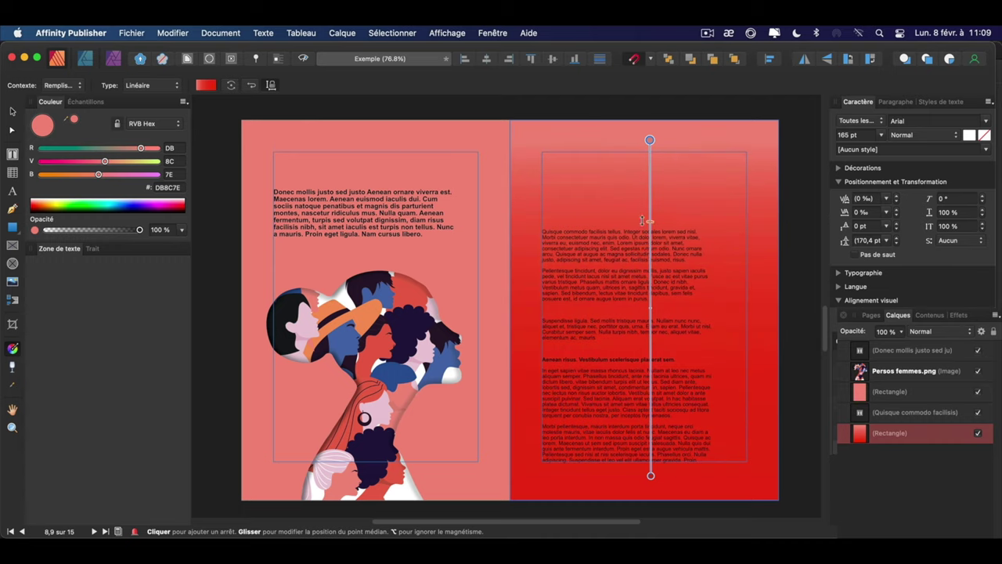
Step: Recolour the bottom stop to a lighter salmon and add a D28A7E middle stop
{"action": "left_click", "coordinate": [650, 475]}
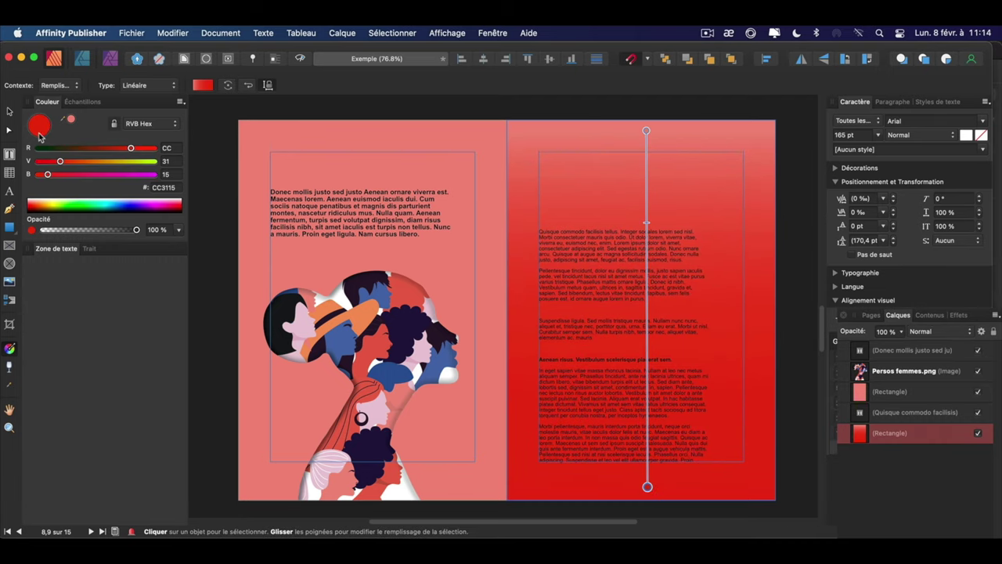
{"action": "left_click", "coordinate": [39, 129]}
{"action": "mouse_move", "coordinate": [782, 123]}
{"action": "left_mouse_down"}
{"action": "mouse_move", "coordinate": [815, 195]}
{"action": "mouse_move", "coordinate": [900, 148]}
{"action": "left_mouse_up"}
{"action": "left_click", "coordinate": [845, 252]}
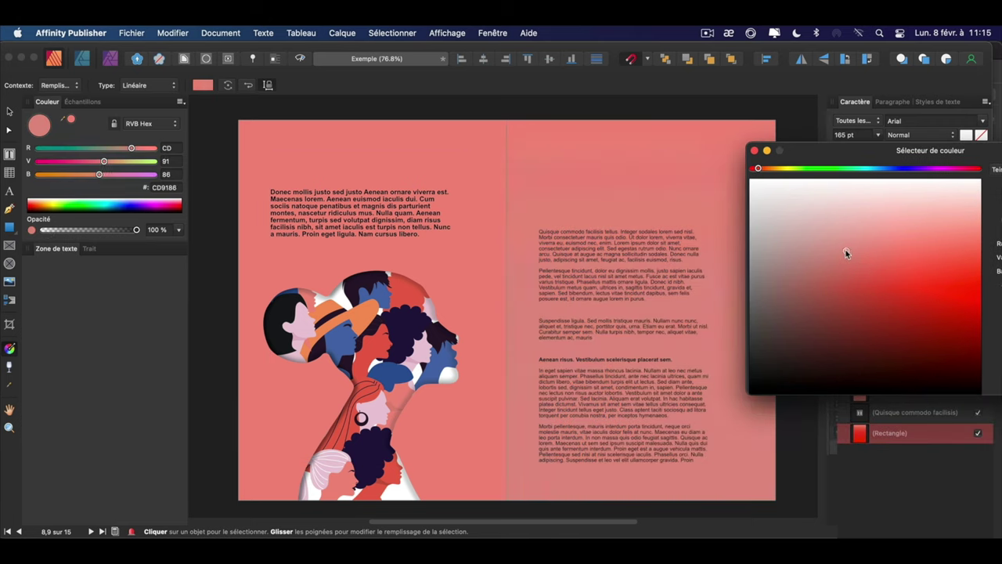
{"action": "mouse_move", "coordinate": [846, 252]}
{"action": "left_mouse_down"}
{"action": "mouse_move", "coordinate": [863, 259]}
{"action": "mouse_move", "coordinate": [854, 253]}
{"action": "left_mouse_up"}
{"action": "left_click_drag", "start_coordinate": [891, 149], "coordinate": [714, 137]}
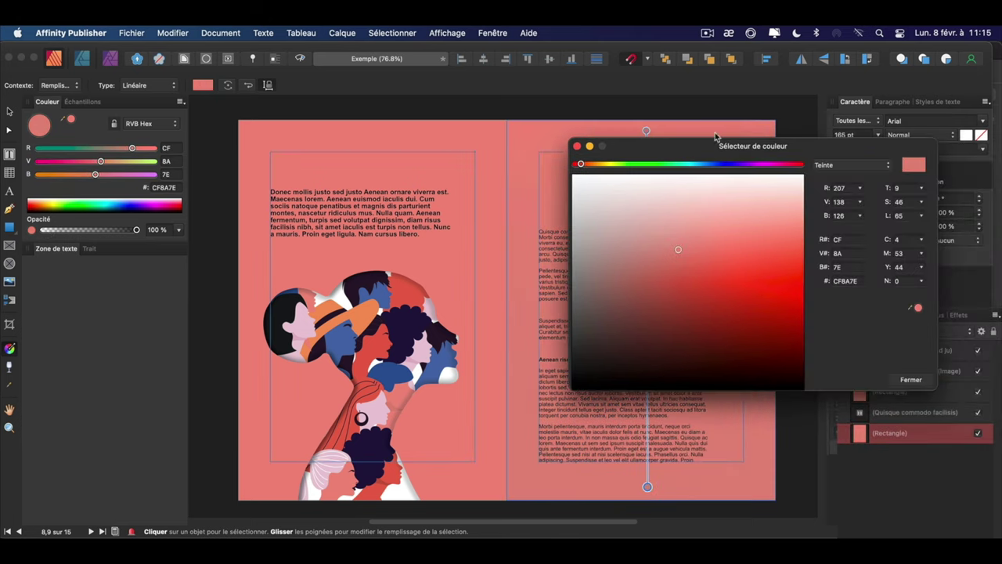
{"action": "left_click", "coordinate": [911, 379]}
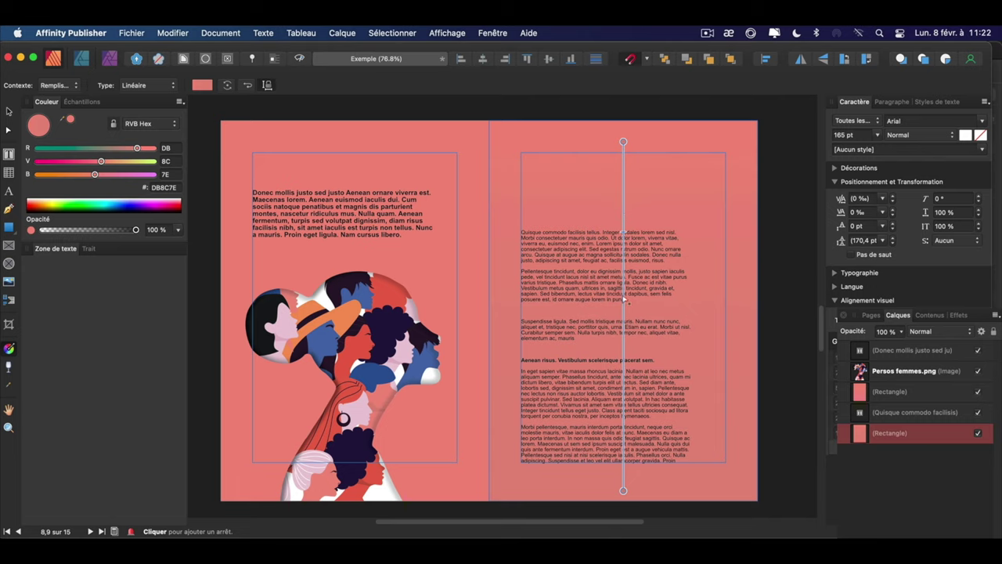
{"action": "left_click", "coordinate": [623, 277]}
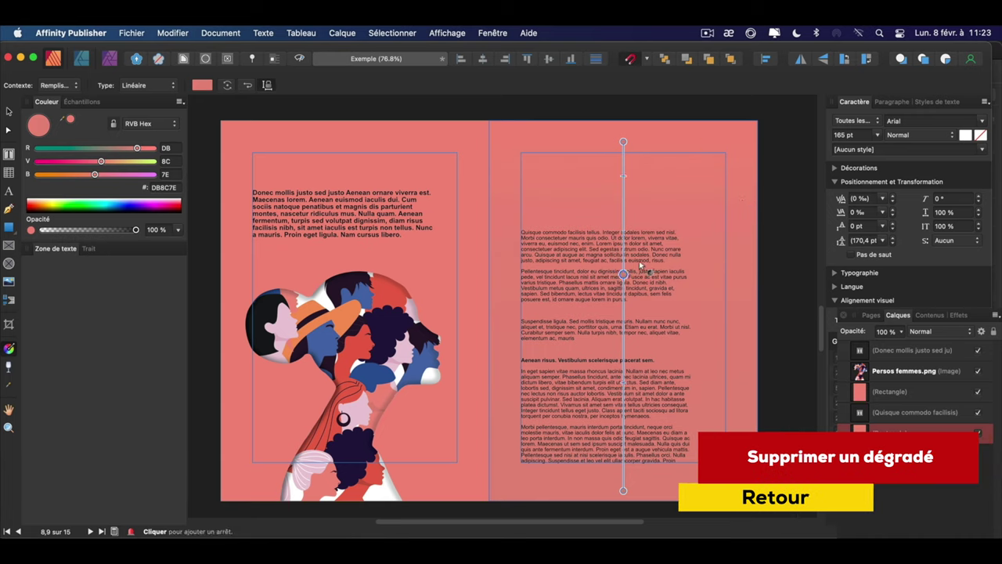
Step: Recolour the middle stop to a deeper coral, then undo to remove it
{"action": "double_click", "coordinate": [35, 128]}
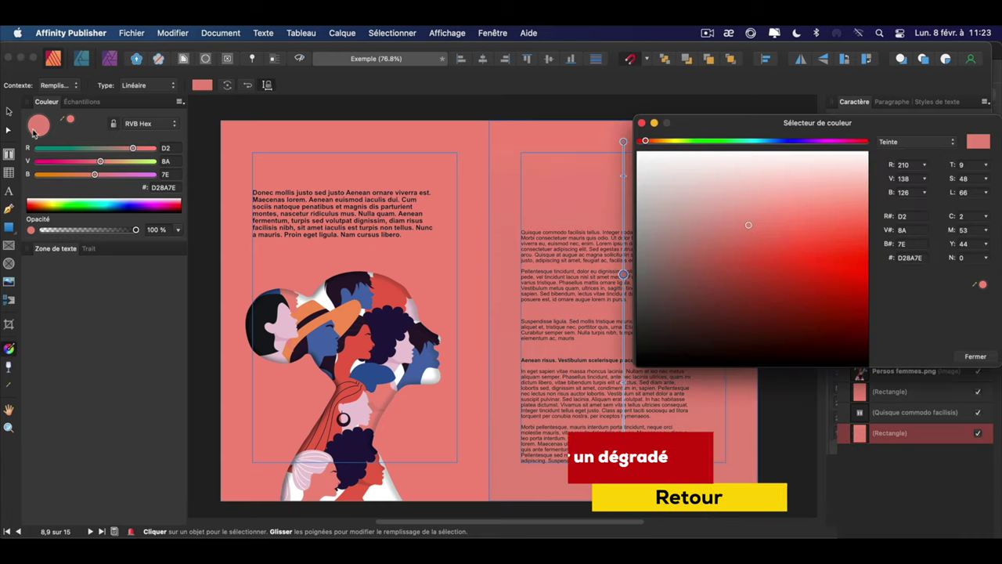
{"action": "left_click_drag", "start_coordinate": [790, 122], "coordinate": [833, 131]}
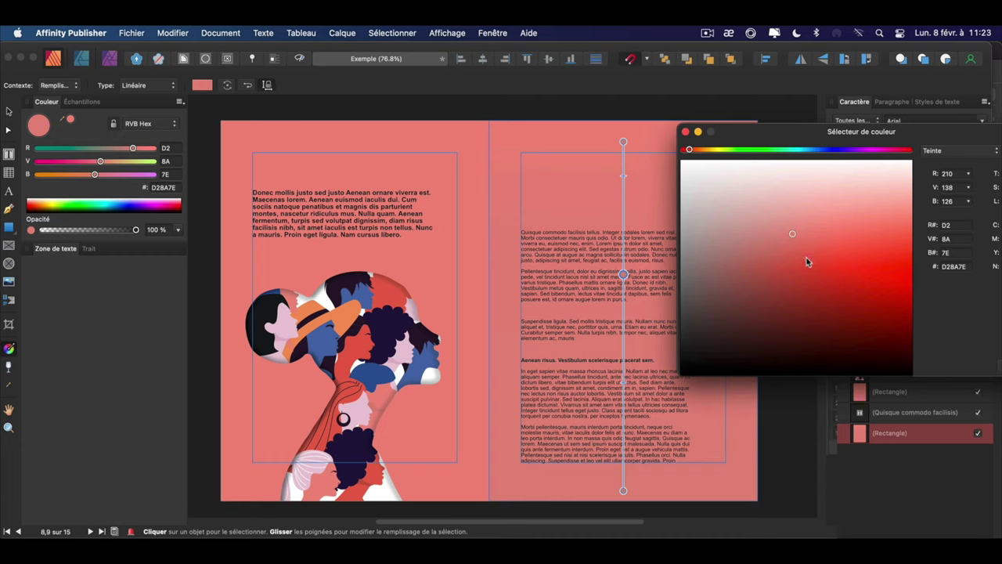
{"action": "left_click", "coordinate": [804, 247]}
{"action": "left_click_drag", "start_coordinate": [760, 134], "coordinate": [607, 143]}
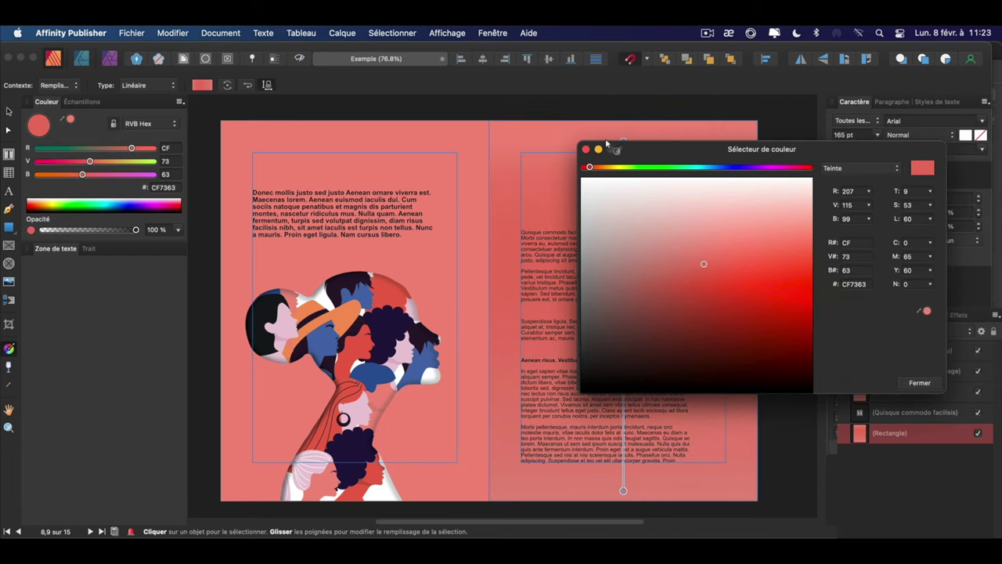
{"action": "left_click", "coordinate": [919, 382]}
{"action": "left_click", "coordinate": [623, 273]}
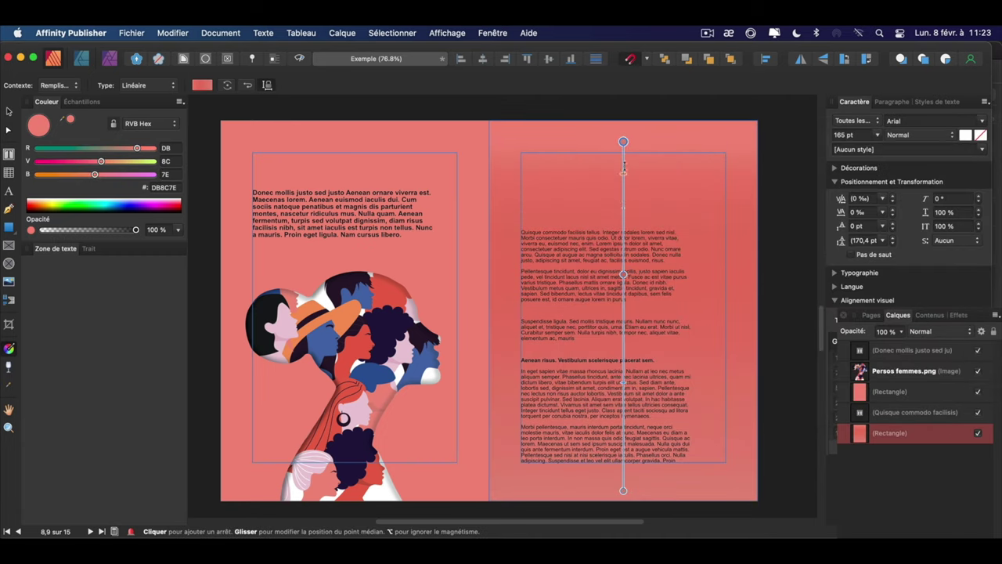
{"action": "left_click_drag", "start_coordinate": [623, 273], "coordinate": [623, 316]}
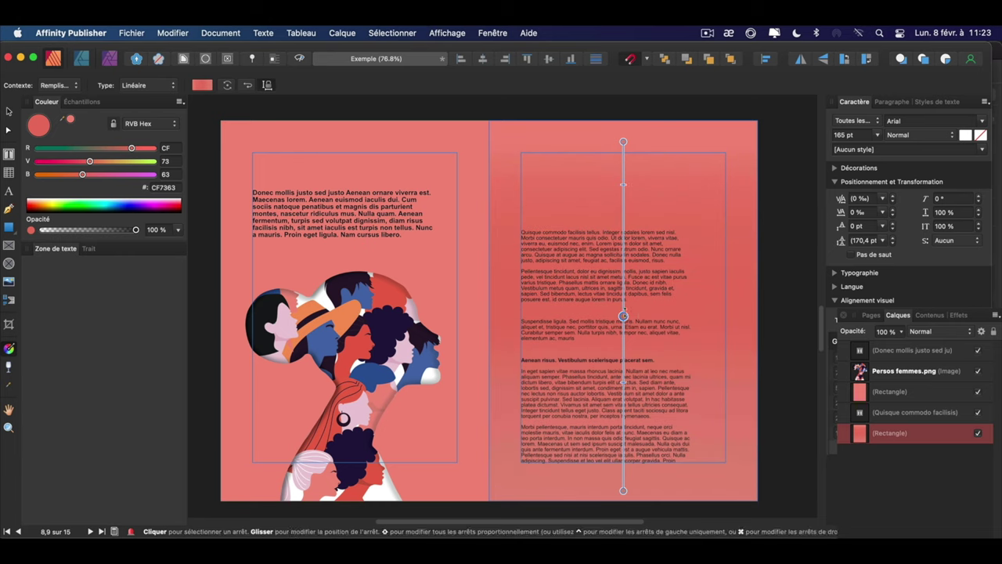
{"action": "key", "text": "ctrl+z"}
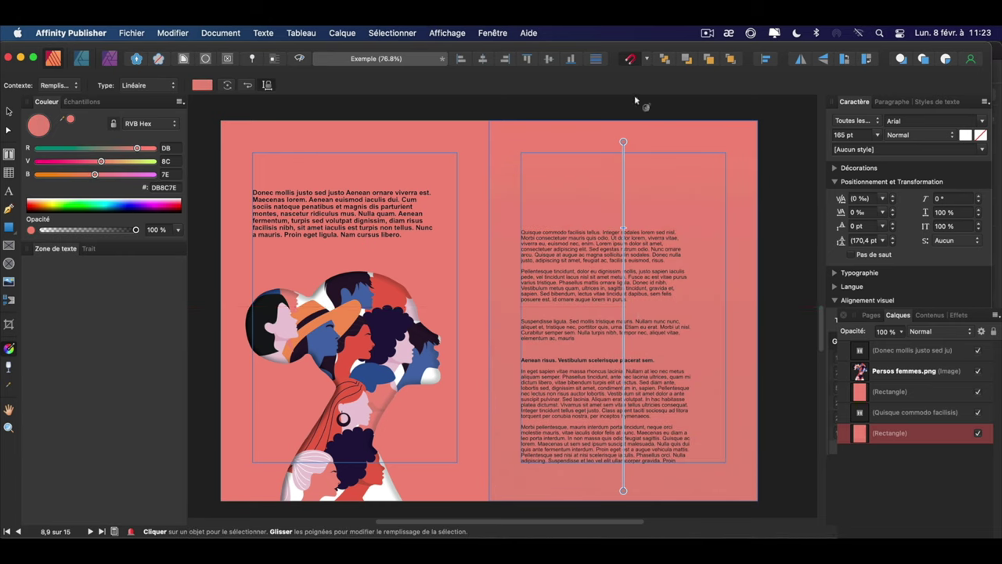
Step: Set the gradient's top stop to pale pink E7C8C3 fading into salmon
{"action": "left_click", "coordinate": [9, 111]}
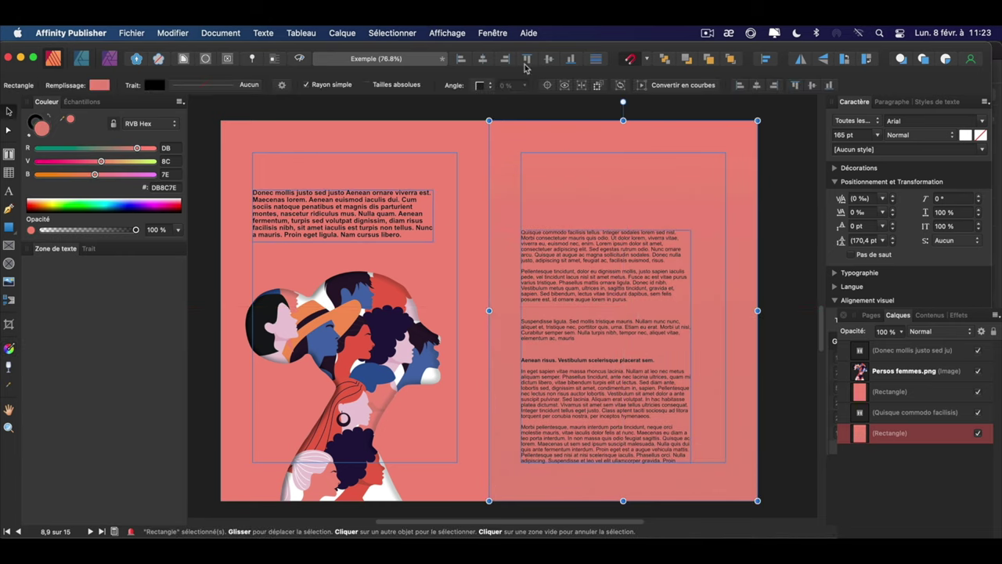
{"action": "left_click", "coordinate": [769, 215]}
{"action": "left_click", "coordinate": [754, 364]}
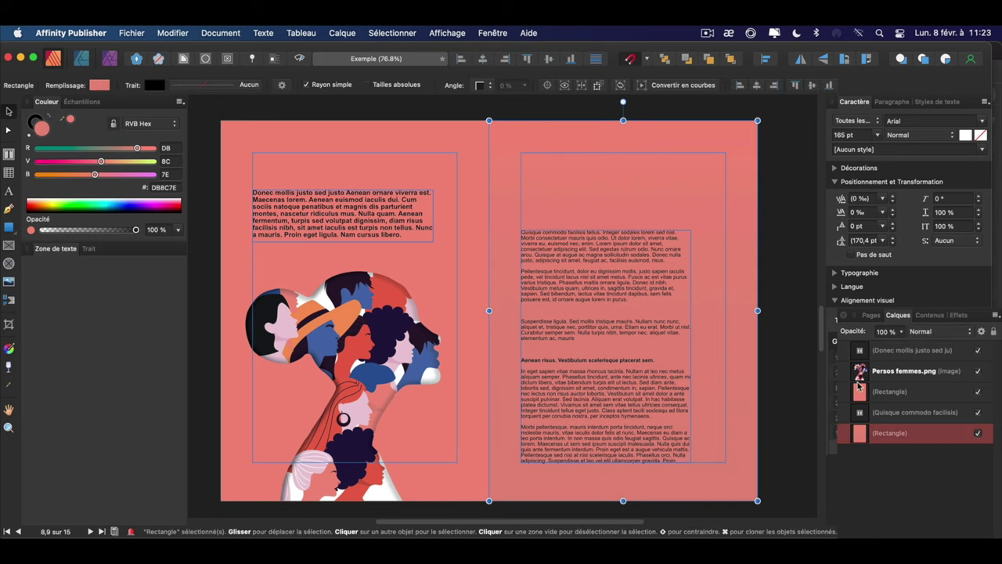
{"action": "left_click", "coordinate": [9, 348]}
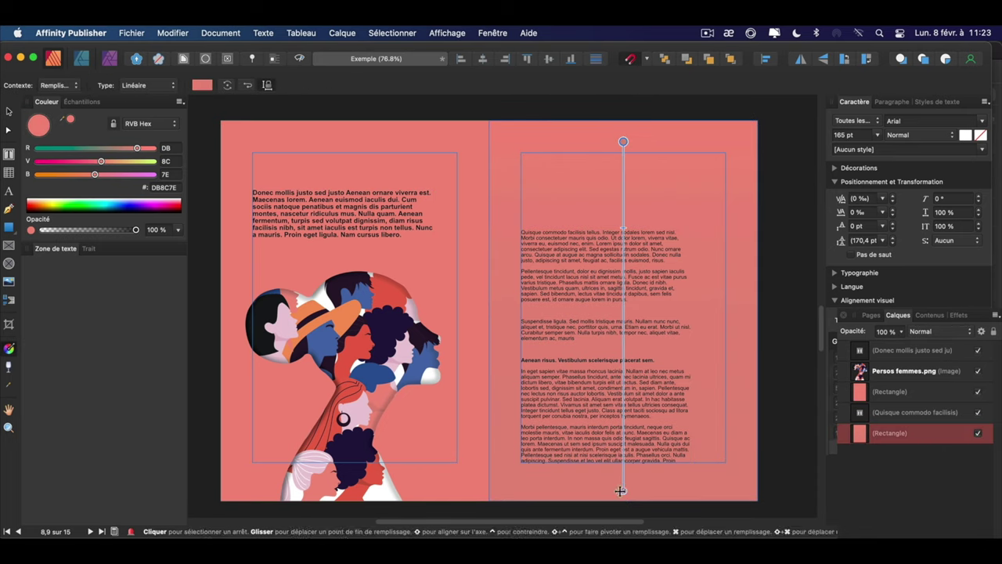
{"action": "double_click", "coordinate": [623, 139]}
{"action": "left_click_drag", "start_coordinate": [702, 144], "coordinate": [824, 152]}
{"action": "left_click", "coordinate": [798, 255]}
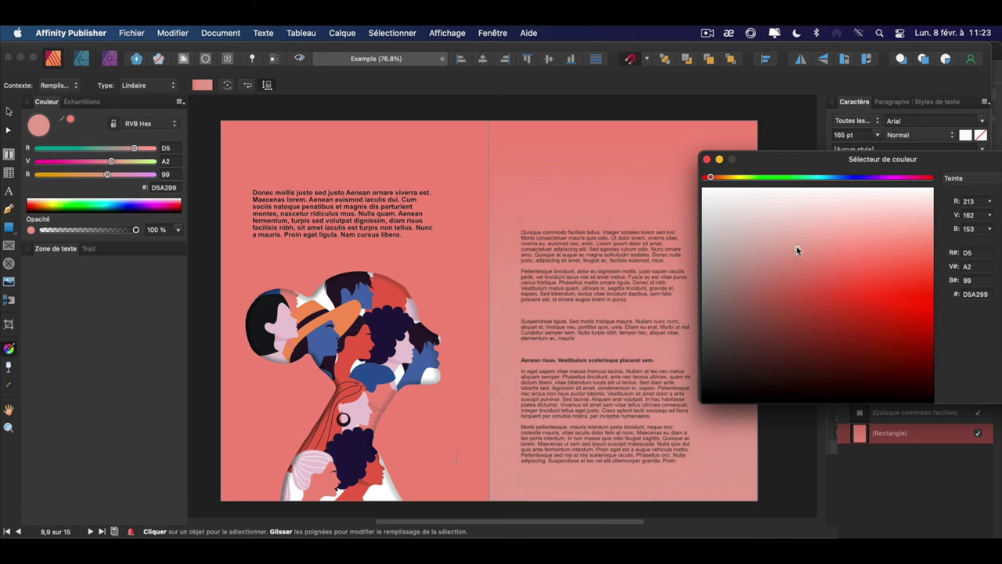
{"action": "left_click", "coordinate": [707, 157]}
{"action": "left_click", "coordinate": [40, 127]}
{"action": "left_click_drag", "start_coordinate": [856, 224], "coordinate": [832, 219]}
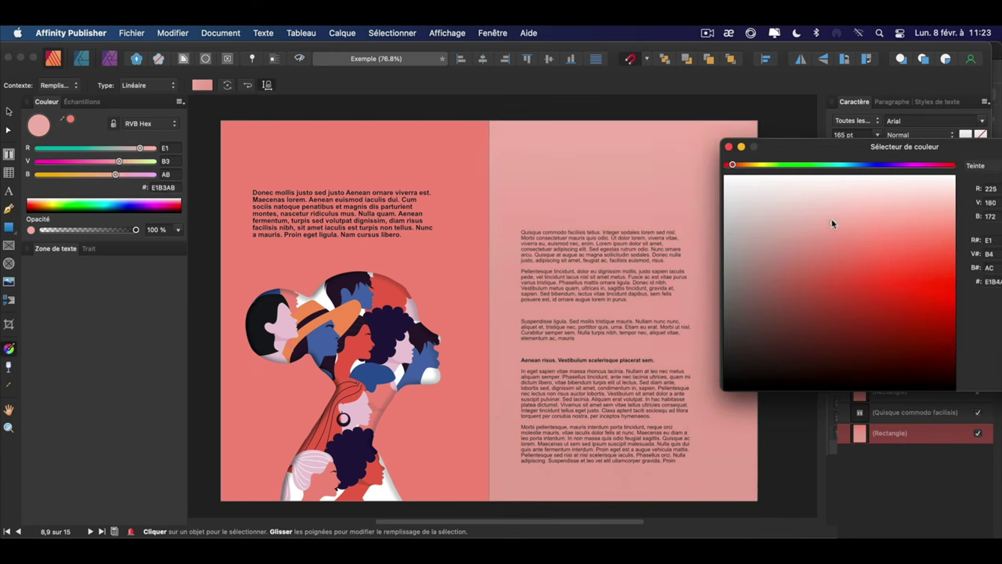
{"action": "left_click", "coordinate": [728, 146]}
{"action": "left_click", "coordinate": [7, 111]}
{"action": "left_click", "coordinate": [790, 197]}
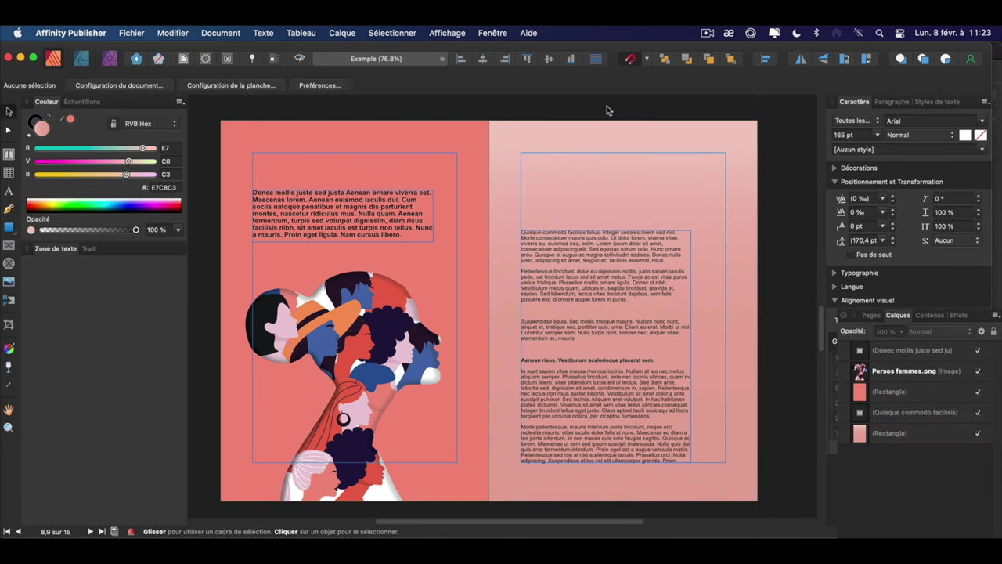
Step: Switch to Preview mode to view pages 8–9 without guides and frame outlines
{"action": "left_click", "coordinate": [300, 60]}
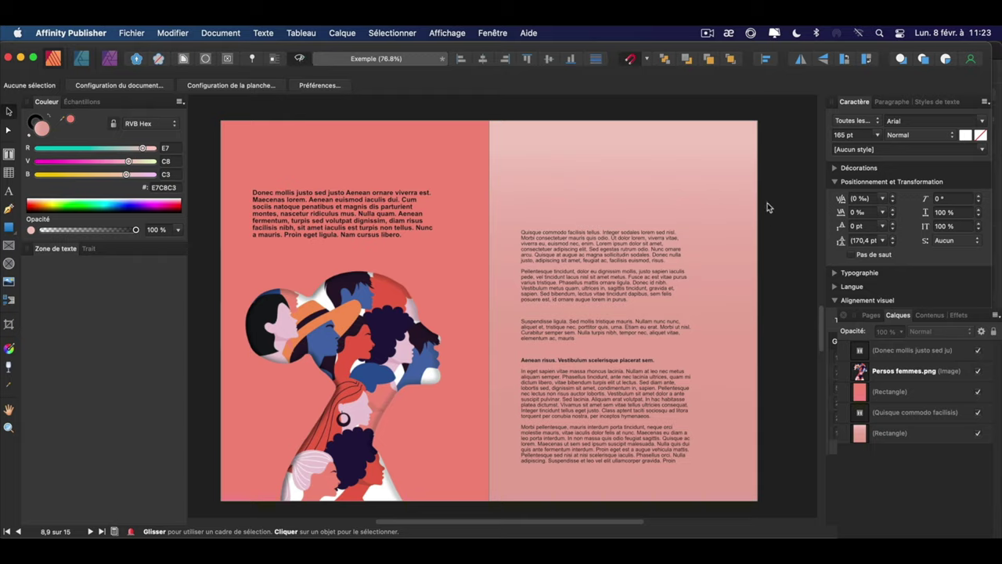